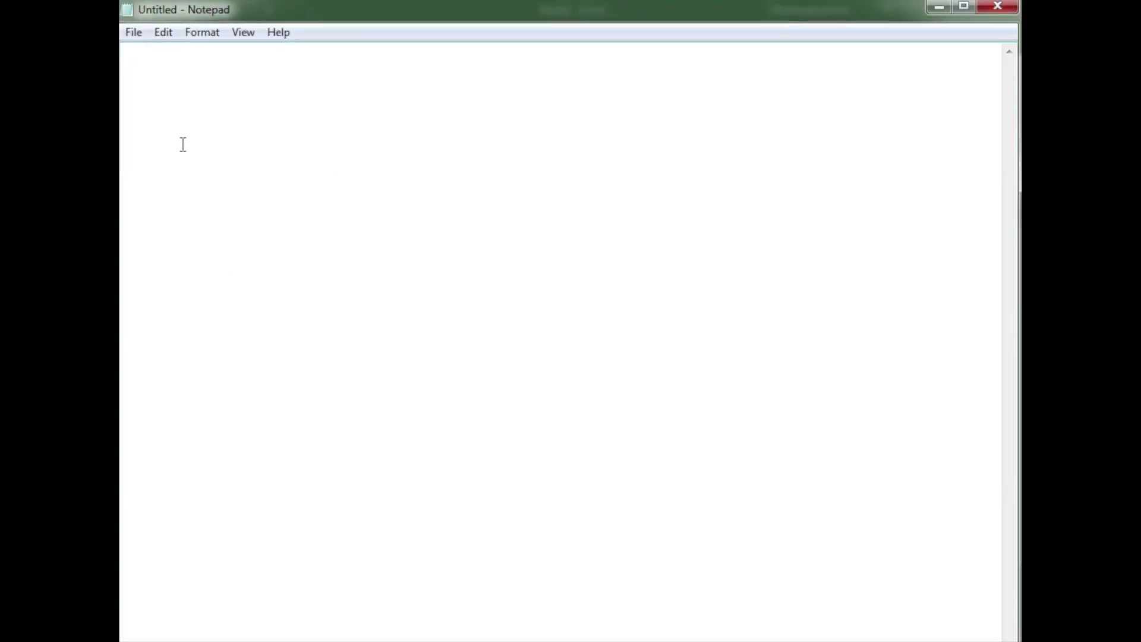
Type an intro giving your name and saying you'll show how to create a payment receipt in MS Excel
{"action": "type", "text": "Hi, My name is hari karki"}
{"action": "key", "text": "Return"}
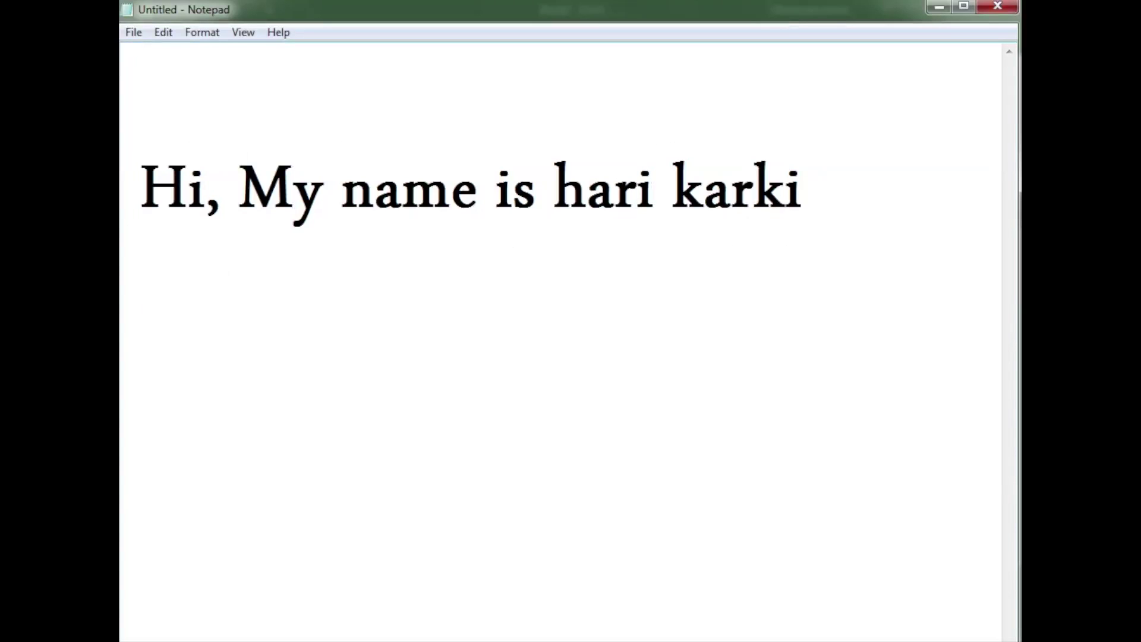
{"action": "type", "text": "today i will show you"}
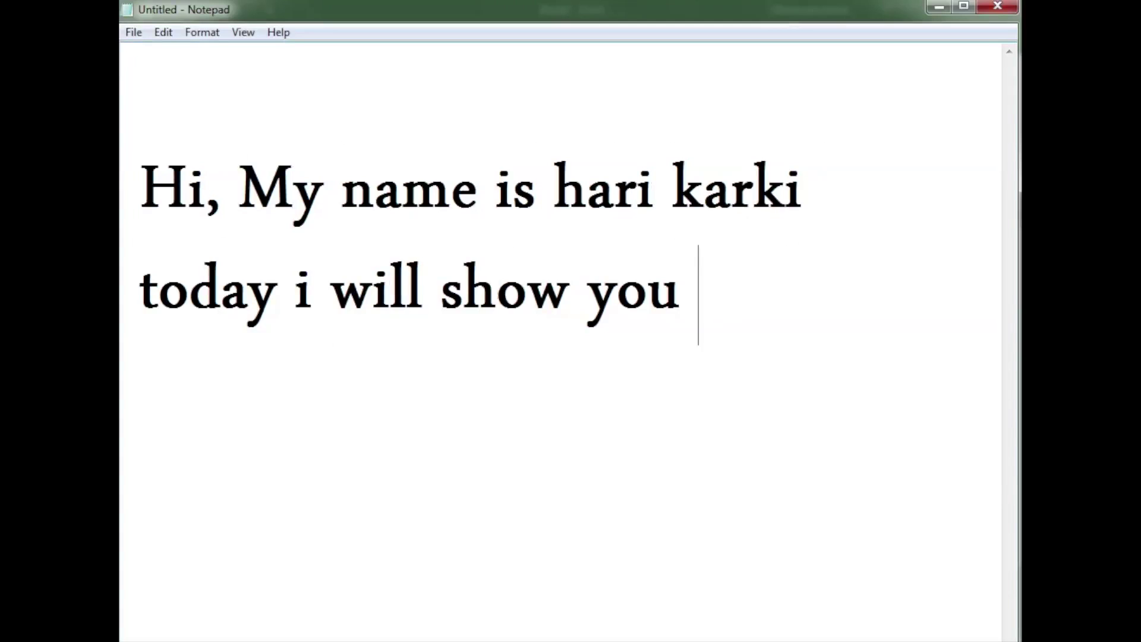
{"action": "type", "text": " how to"}
{"action": "key", "text": "Return"}
{"action": "type", "text": "create a payment receipt in ms"}
{"action": "key", "text": "Return"}
{"action": "type", "text": "excel"}
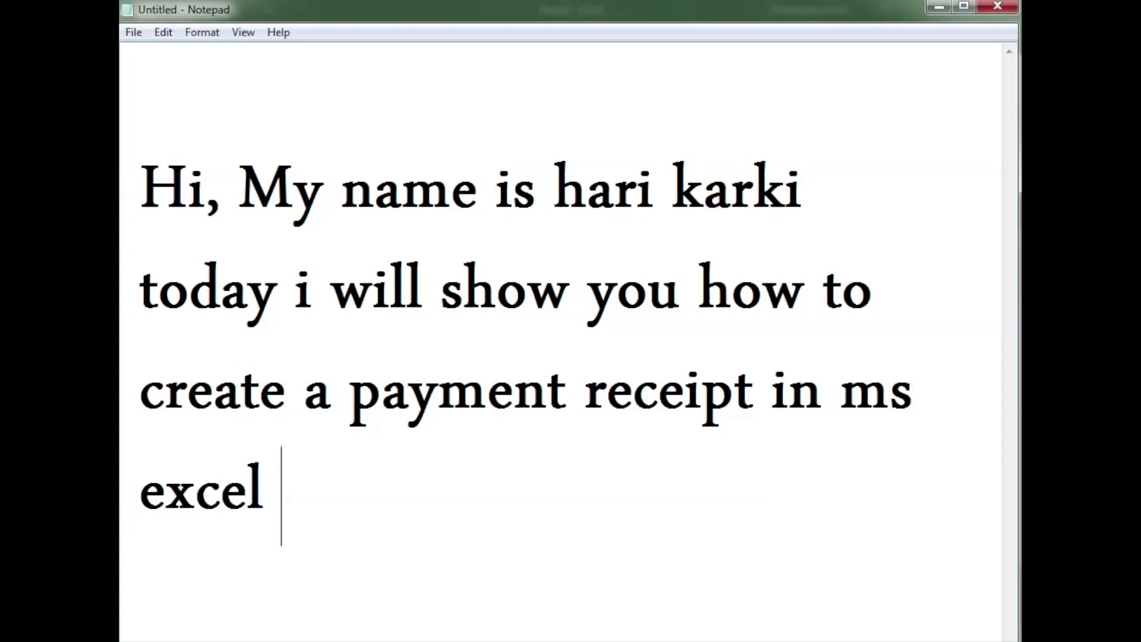
Ask viewers to like and subscribe to the channel, then begin the Company Name label
{"action": "key", "text": "Return"}
{"action": "type", "text": "Please don't forget to like and"}
{"action": "key", "text": "Return"}
{"action": "type", "text": "subw"}
{"action": "key", "text": "BackSpace"}
{"action": "type", "text": "cribe my cha"}
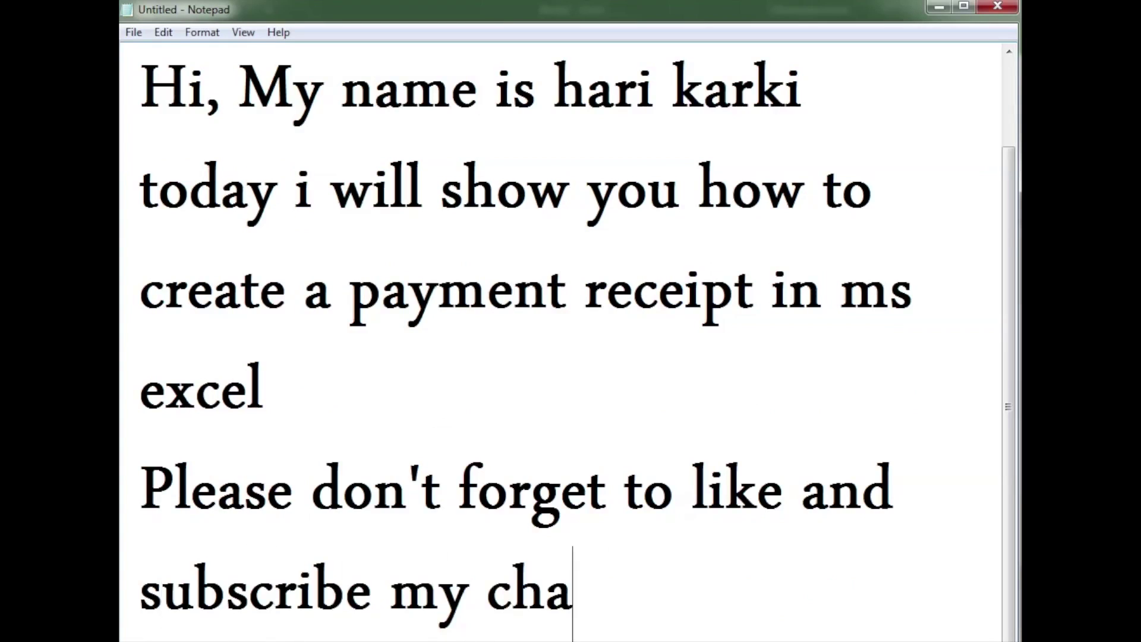
{"action": "type", "text": "nnel karkihari"}
{"action": "scroll", "coordinate": [423, 2], "scroll_direction": "up", "scroll_amount": 2}
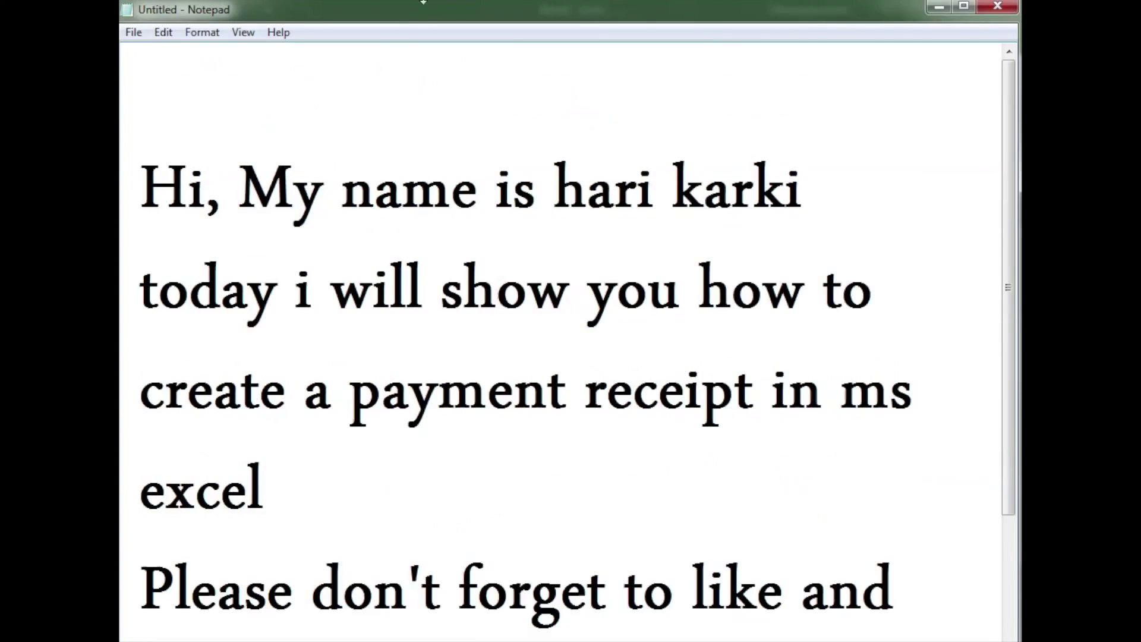
{"action": "key", "text": "Return"}
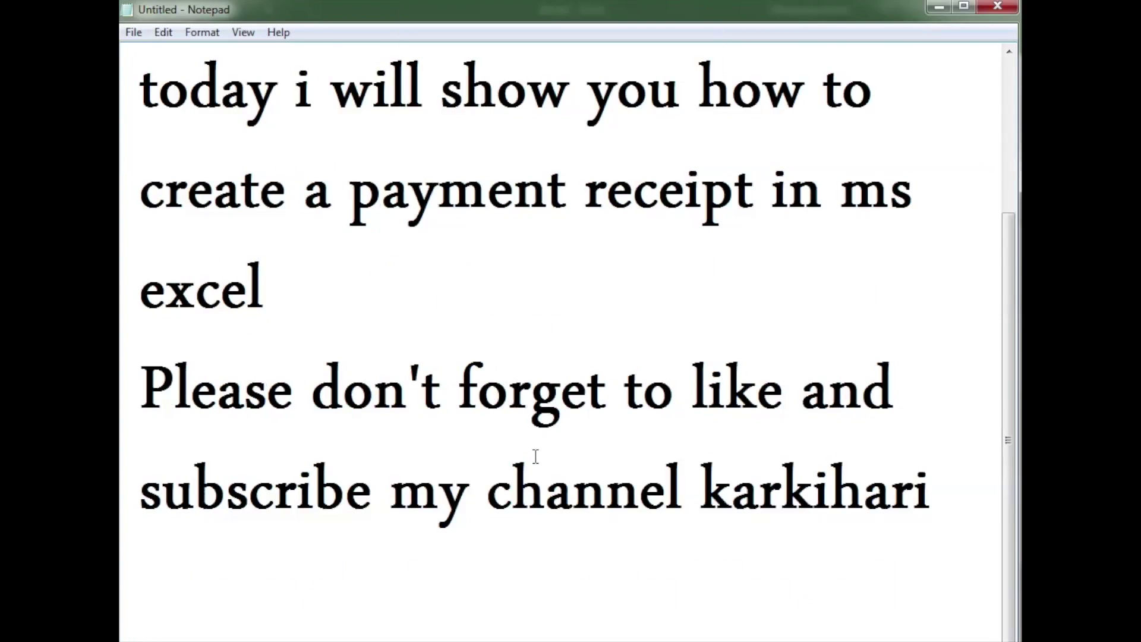
{"action": "type", "text": "Compa"}
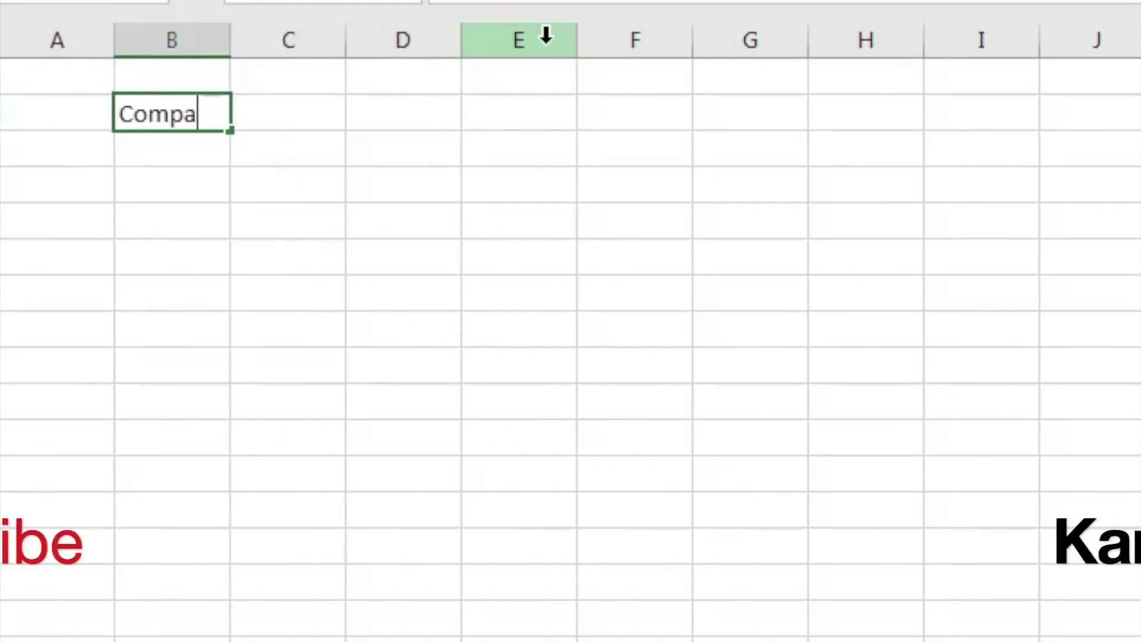
{"action": "type", "text": "ny Nma"}
Enter the labels Company Name in B2, Address in B4 and Cash Receipt No # in B7
{"action": "key", "text": "BackSpace"}
{"action": "key", "text": "BackSpace"}
{"action": "type", "text": "ame"}
{"action": "key", "text": "Return"}
{"action": "key", "text": "Return"}
{"action": "type", "text": "Address"}
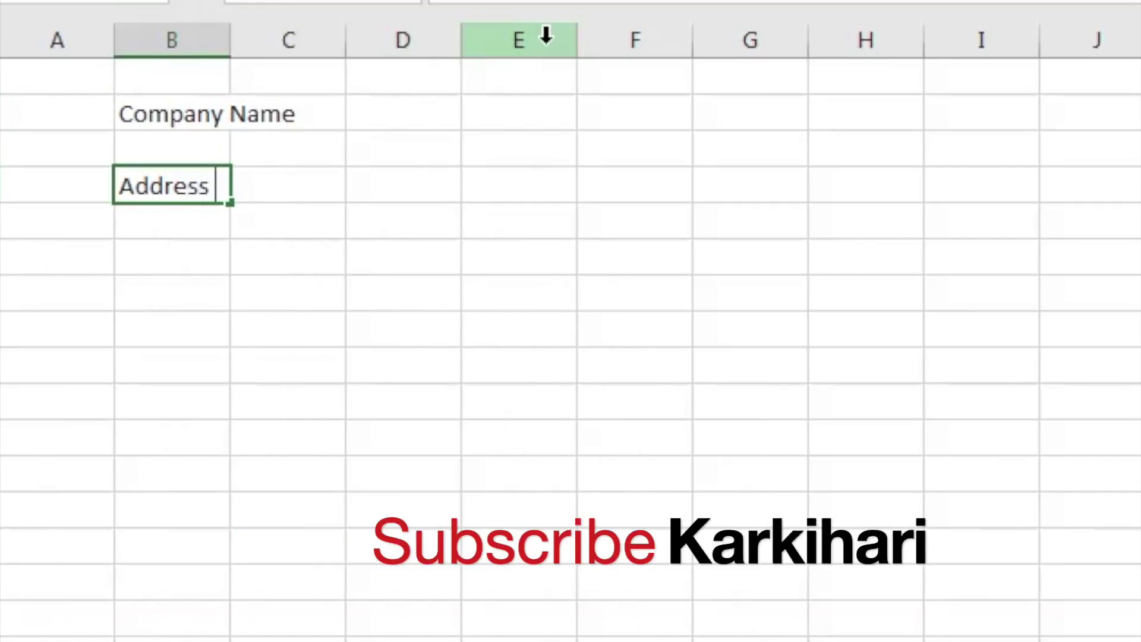
{"action": "key", "text": "Return"}
{"action": "key", "text": "Return"}
{"action": "key", "text": "Return"}
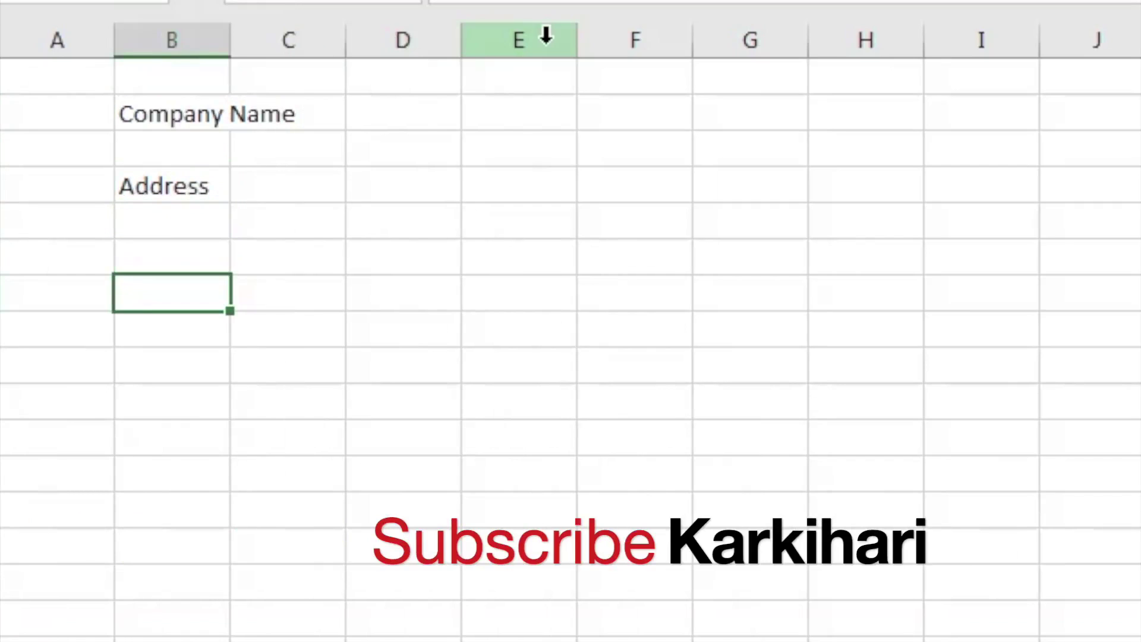
{"action": "type", "text": "Cash R"}
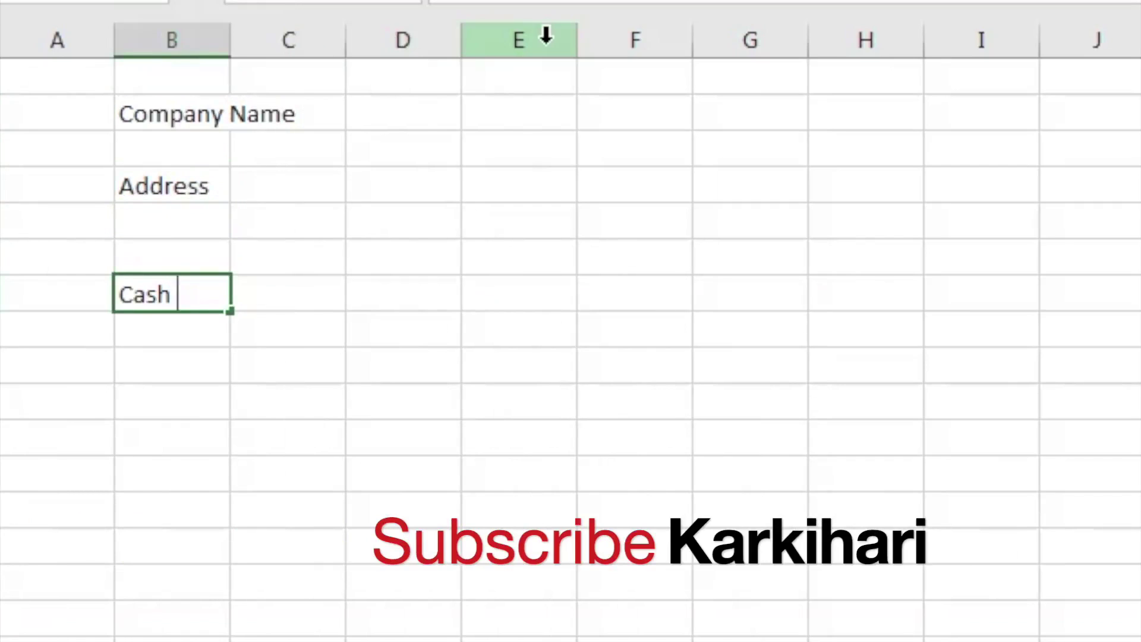
{"action": "type", "text": "eceipt "}
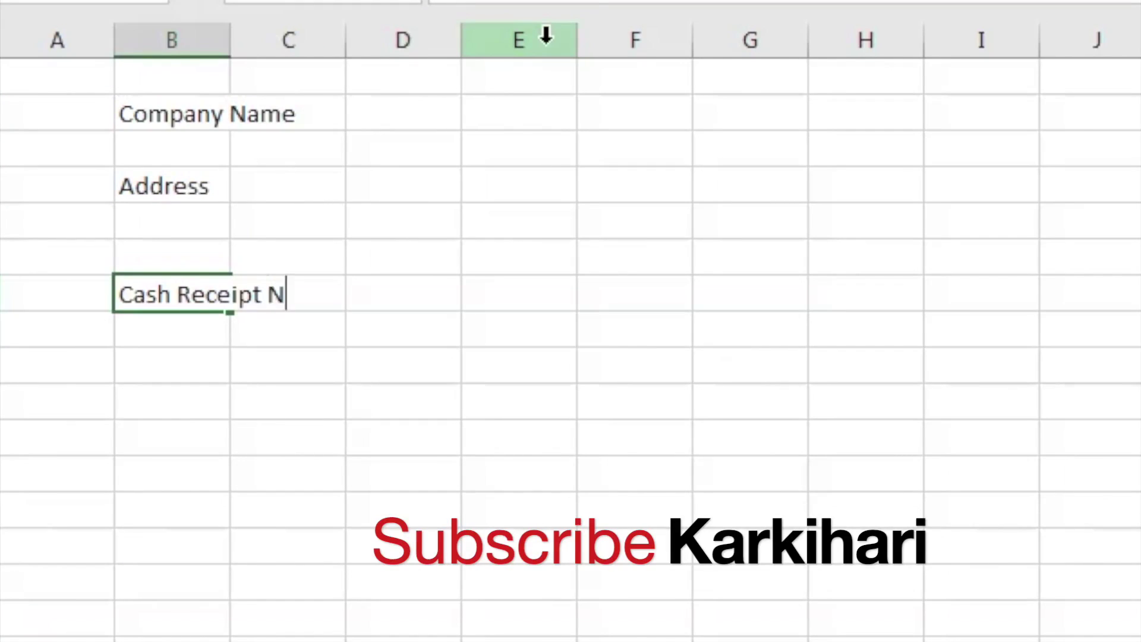
{"action": "type", "text": "No #"}
{"action": "key", "text": "Return"}
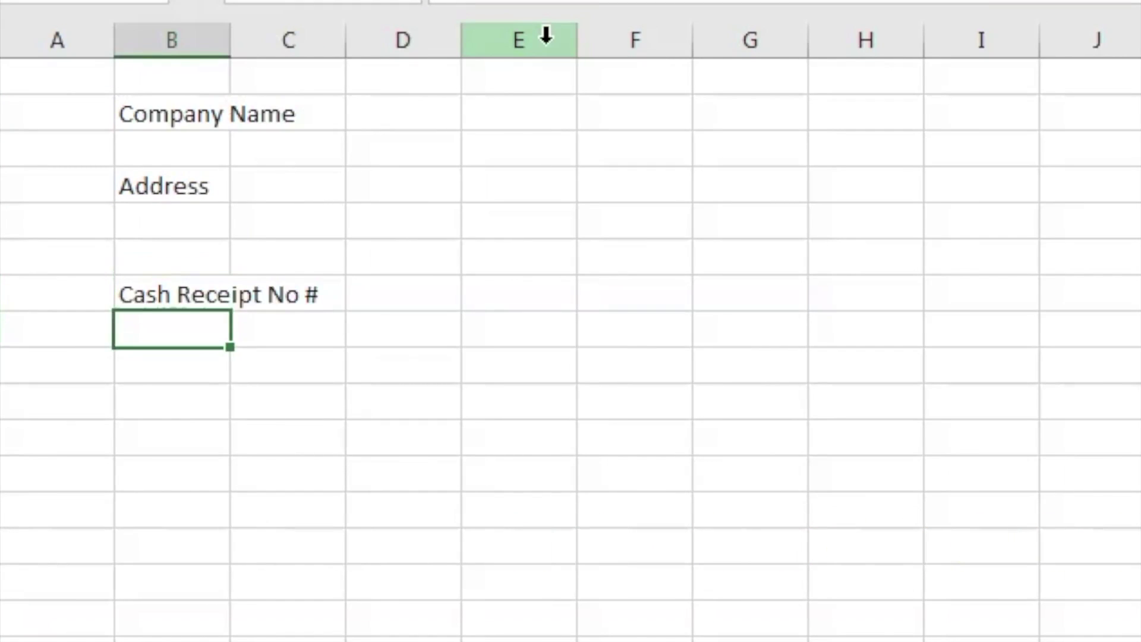
Add the dotted 'Cash receipt from …' line in B10 and the dotted 'For …' line in B12
{"action": "left_click", "coordinate": [226, 410]}
{"action": "type", "text": "Cash receipt f"}
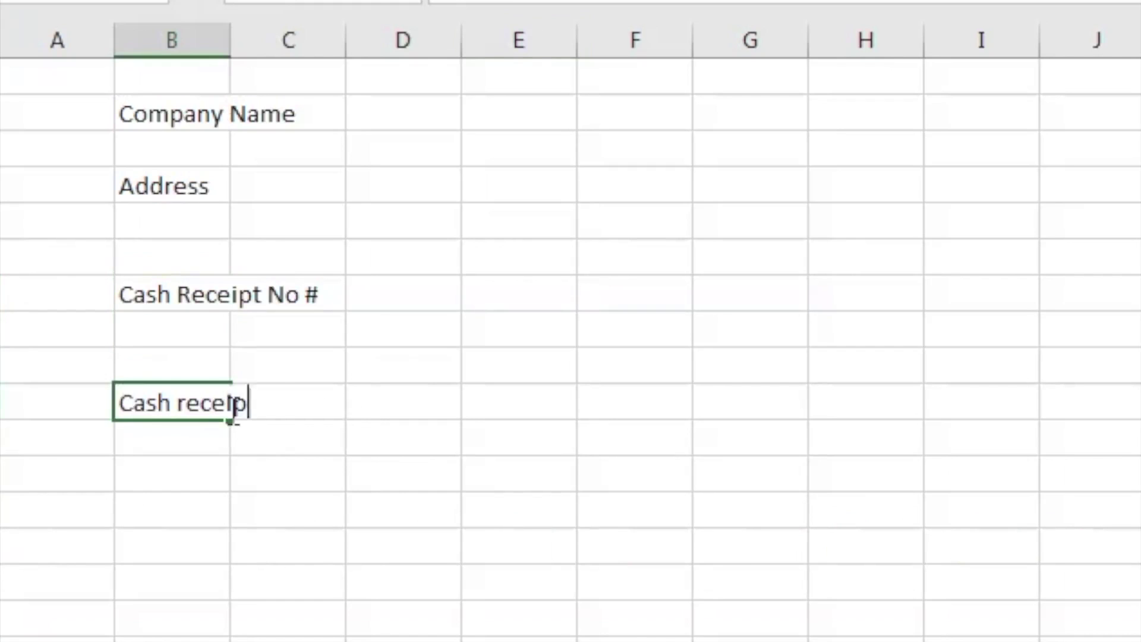
{"action": "type", "text": "rom "}
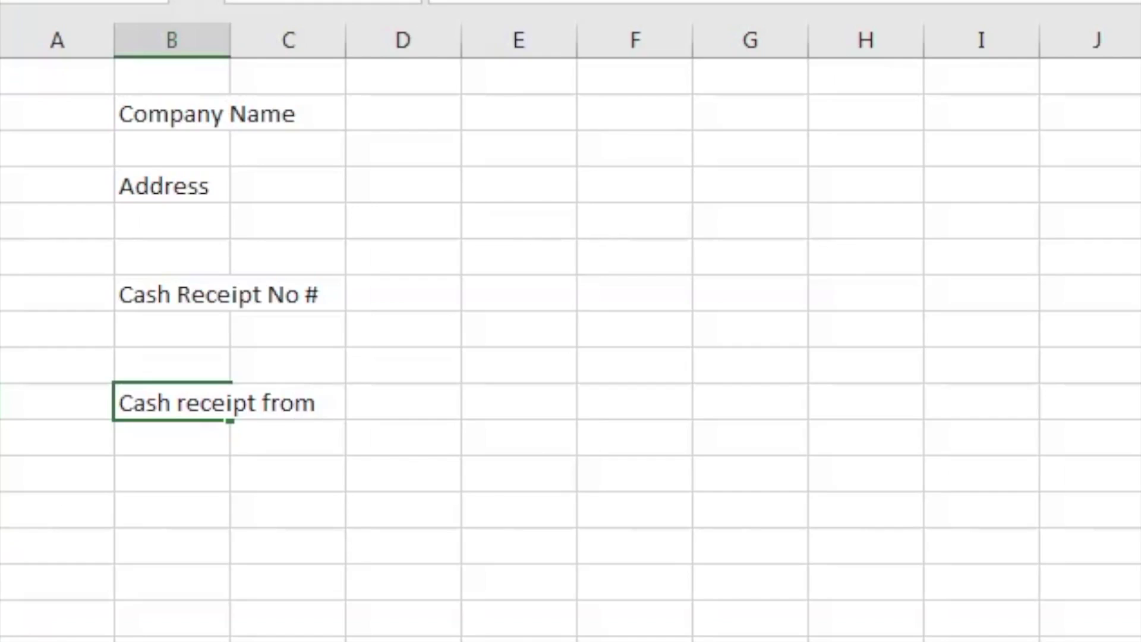
{"action": "type", "text": ".......................................................... Of RS ..............."}
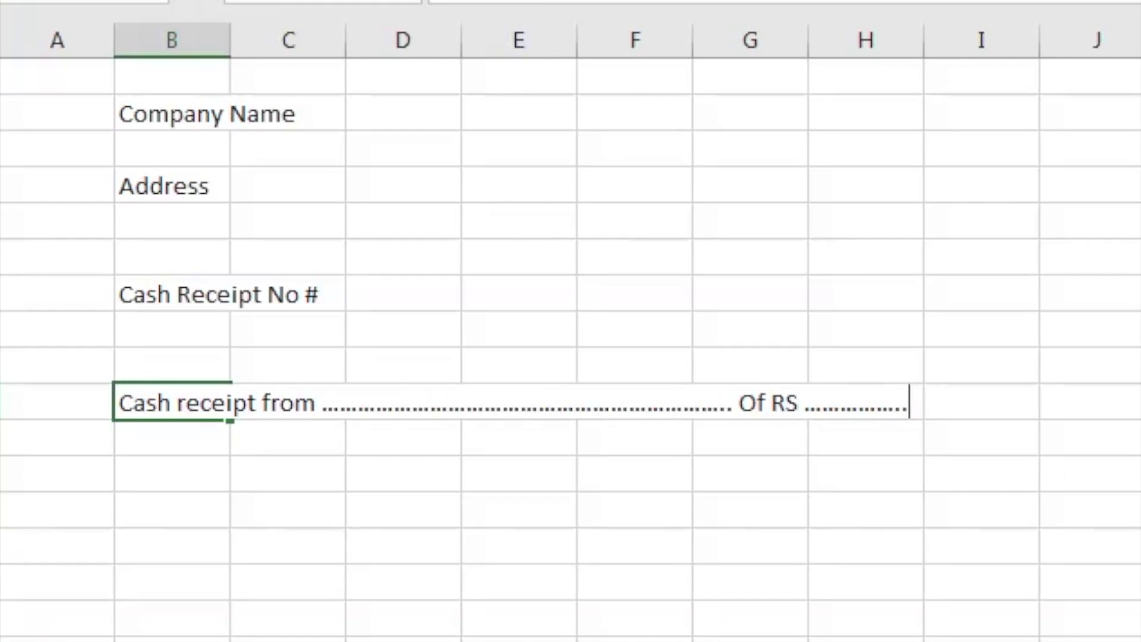
{"action": "left_click_drag", "start_coordinate": [1070, 475], "coordinate": [1070, 520]}
{"action": "left_click", "coordinate": [181, 479]}
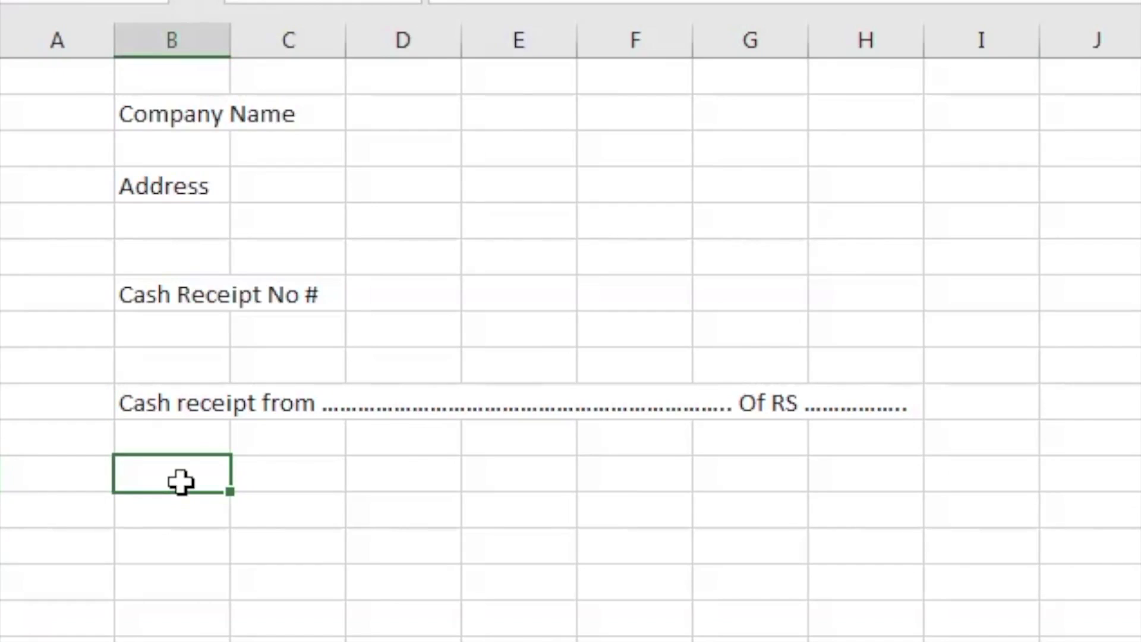
{"action": "type", "text": "For ..........................................................................................................................................."}
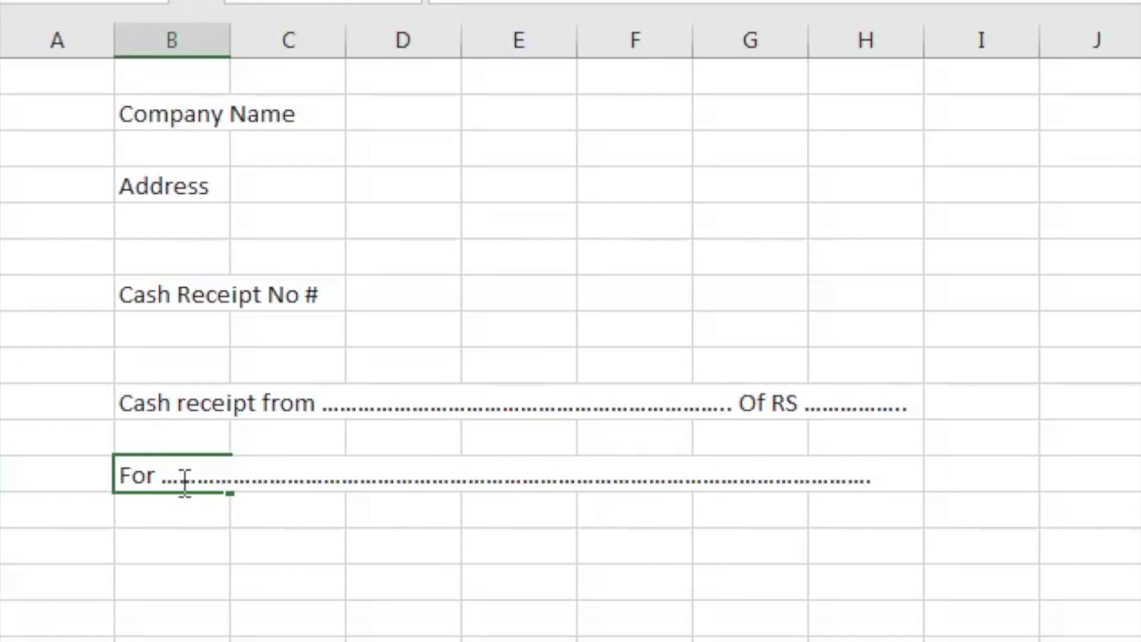
{"action": "left_click", "coordinate": [942, 401]}
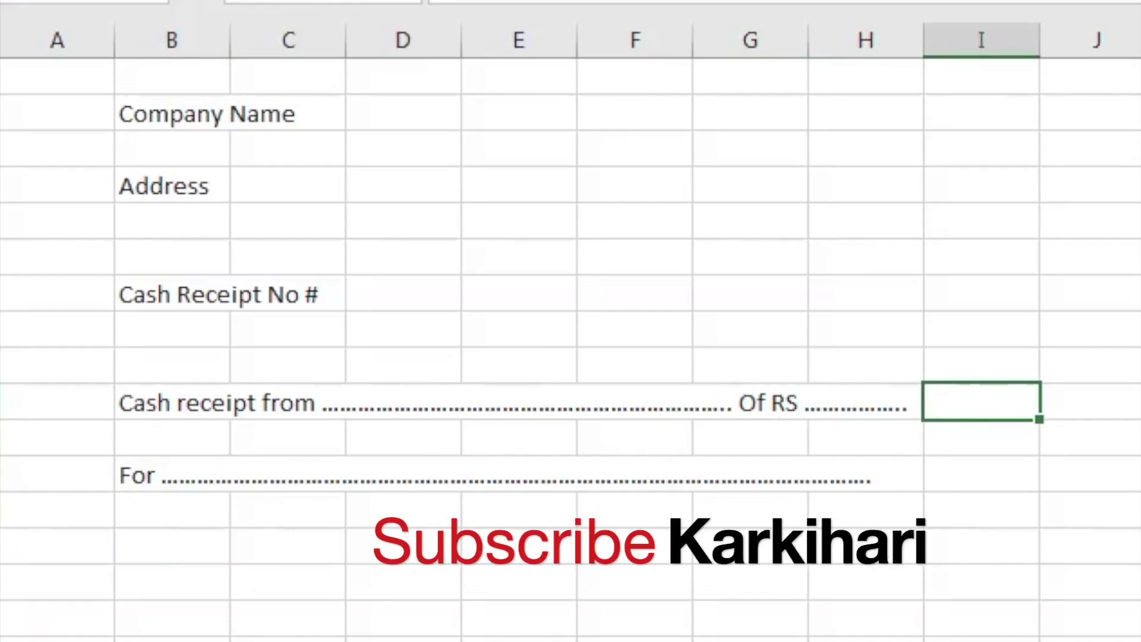
Draw a hexagon shape over columns F–H near the top of the sheet
{"action": "left_click", "coordinate": [266, 36]}
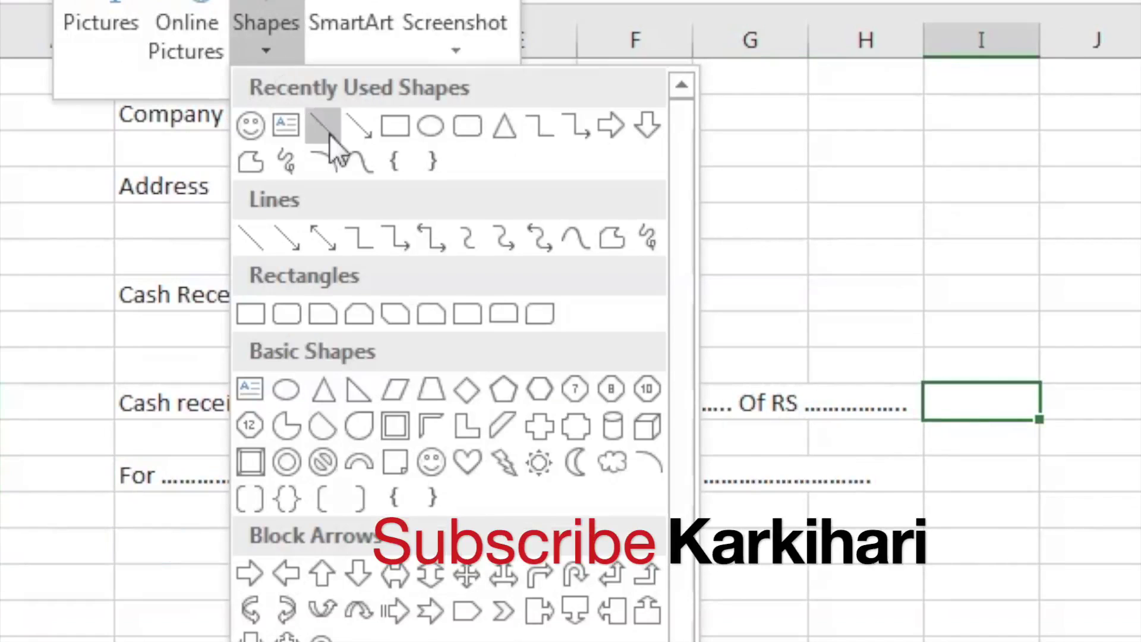
{"action": "left_click", "coordinate": [513, 385]}
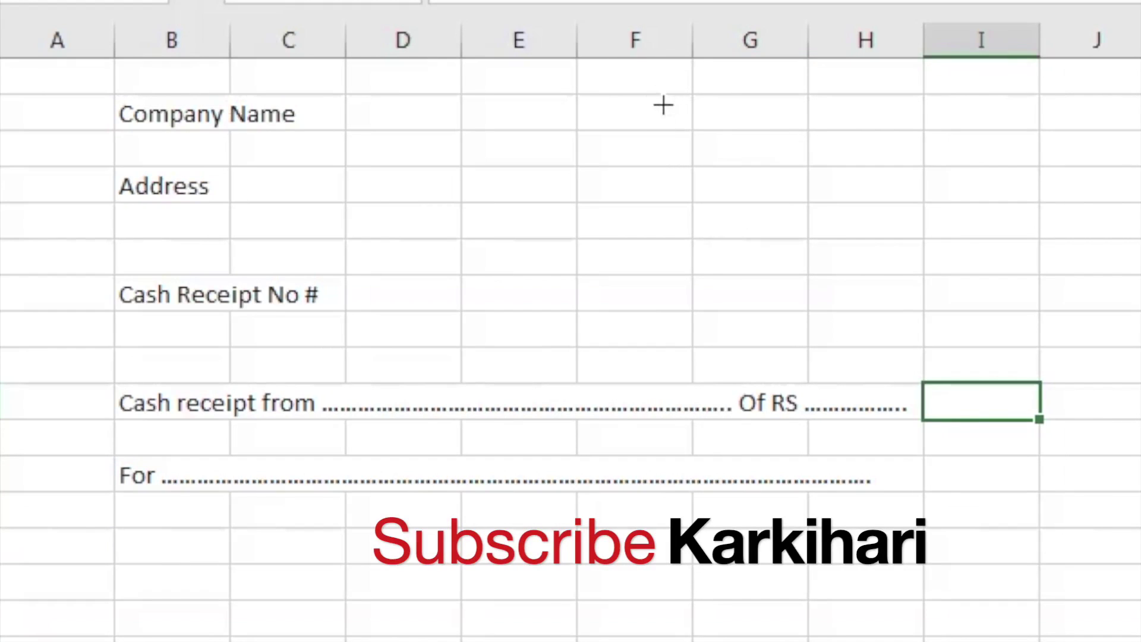
{"action": "left_click_drag", "start_coordinate": [652, 93], "coordinate": [895, 258]}
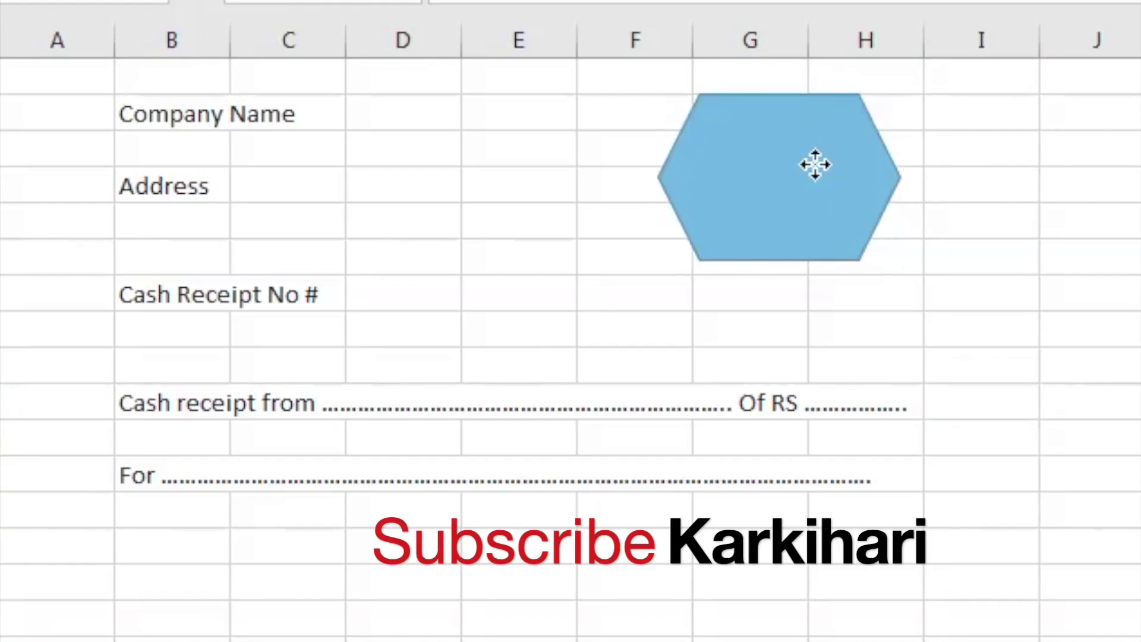
{"action": "left_click_drag", "start_coordinate": [805, 170], "coordinate": [828, 161]}
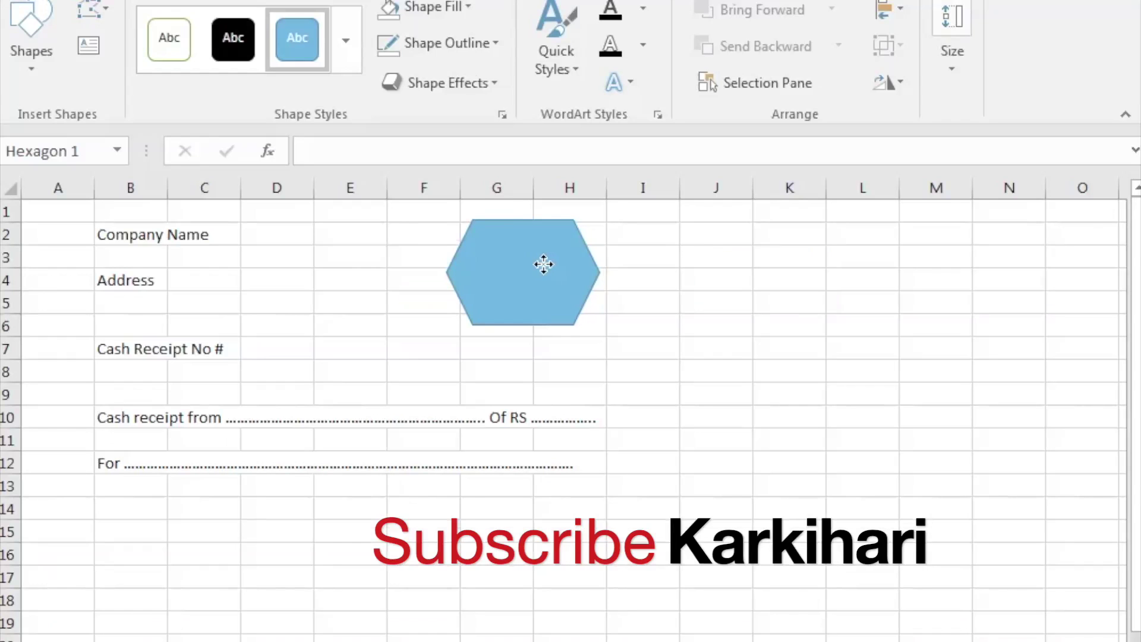
Apply the first Shape Style so the hexagon has a white fill and thin green outline
{"action": "left_click", "coordinate": [543, 262]}
{"action": "left_click", "coordinate": [171, 48]}
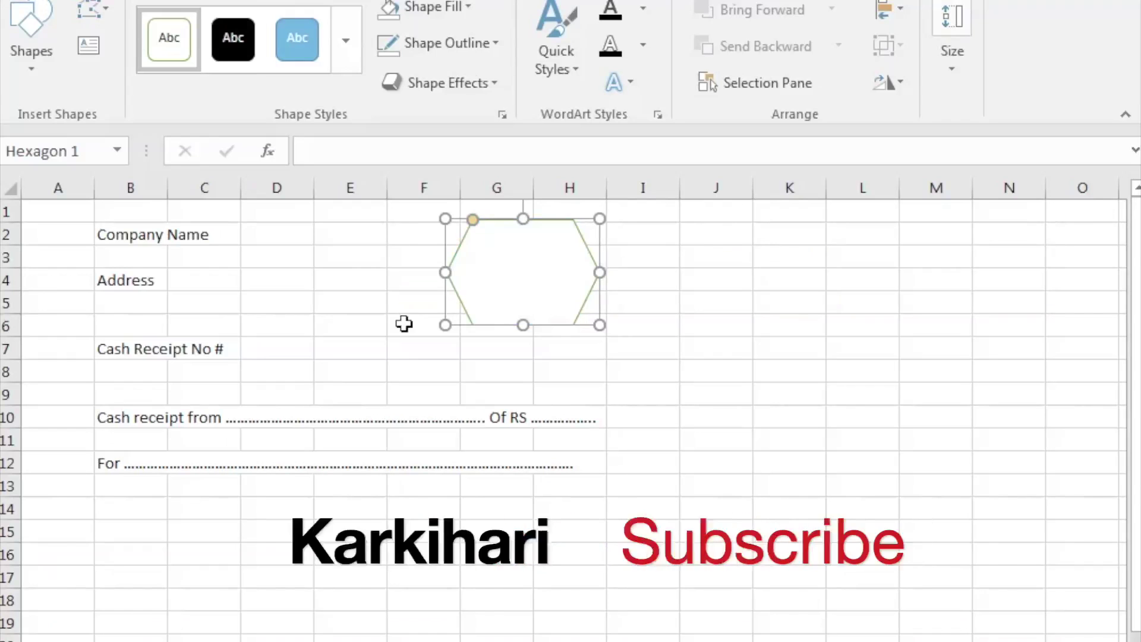
{"action": "left_click", "coordinate": [582, 369]}
{"action": "left_click", "coordinate": [554, 265]}
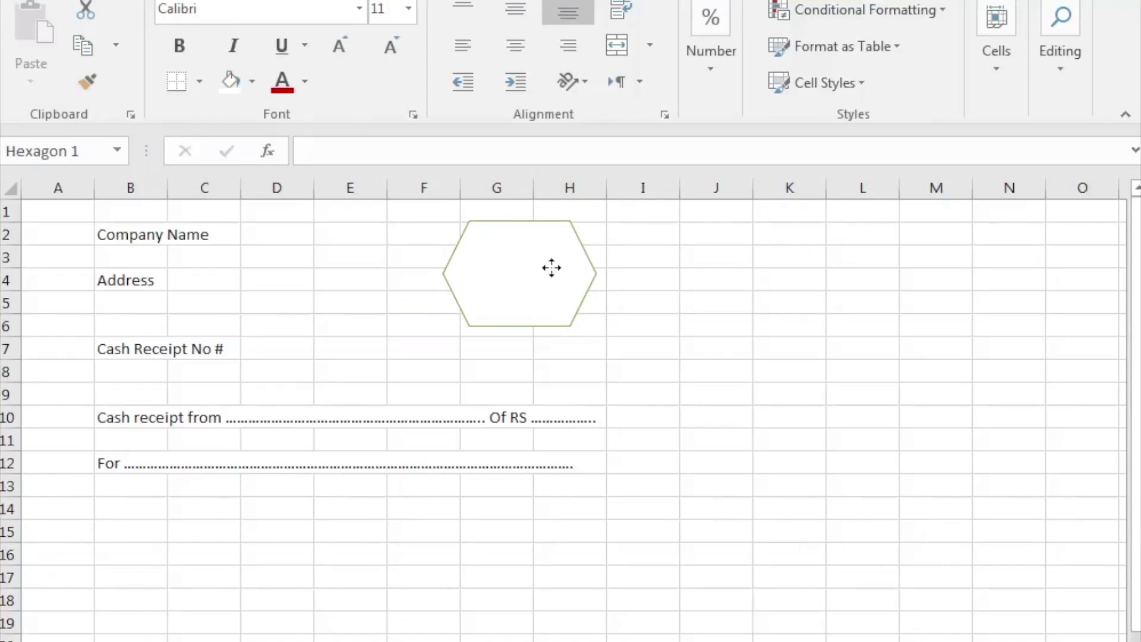
{"action": "left_click", "coordinate": [716, 371]}
{"action": "left_click", "coordinate": [167, 1]}
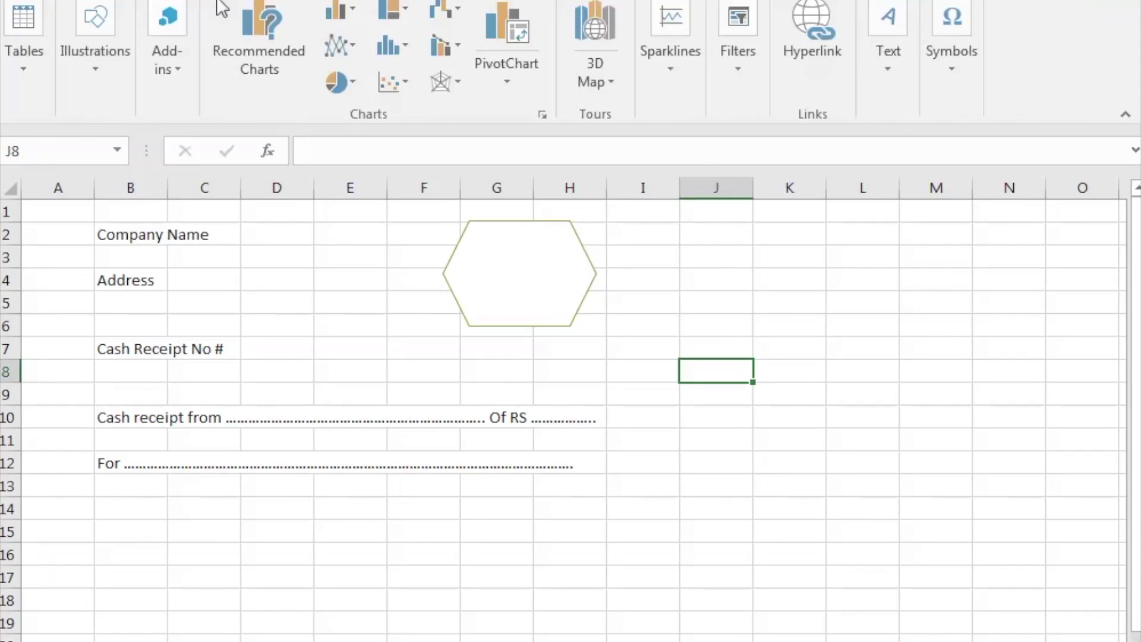
{"action": "left_click", "coordinate": [890, 60]}
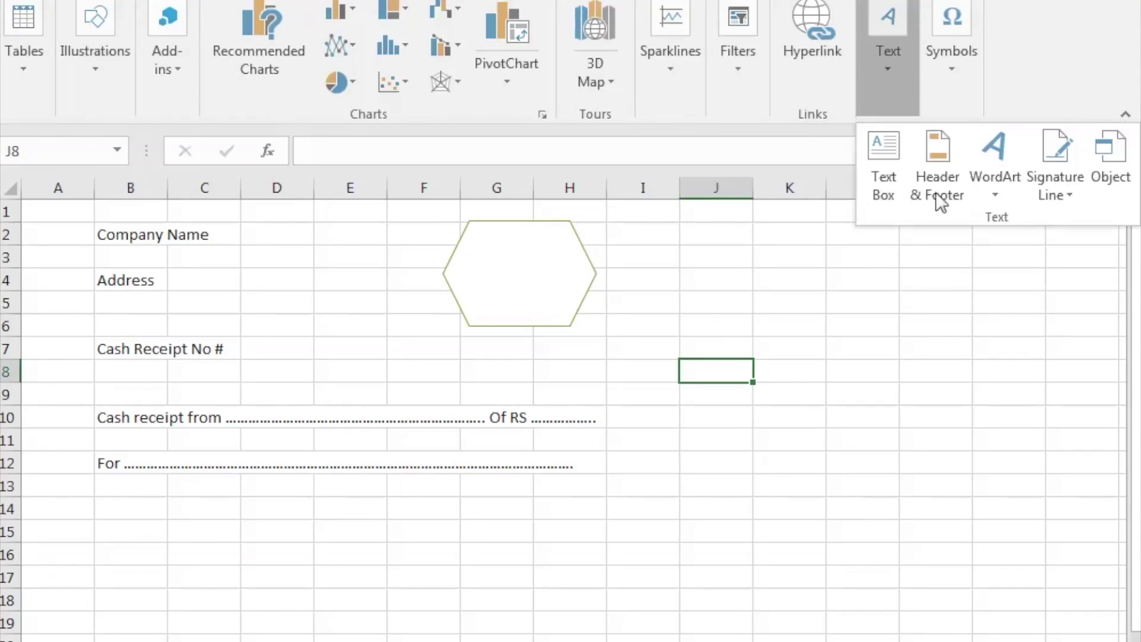
Insert a first-style WordArt reading 'Cash Receipt' and shrink its text to 28
{"action": "left_click", "coordinate": [993, 147]}
{"action": "left_click", "coordinate": [1001, 238]}
{"action": "type", "text": "Cash Receipt"}
{"action": "left_click", "coordinate": [1018, 621]}
{"action": "left_click", "coordinate": [713, 466]}
{"action": "left_click_drag", "start_coordinate": [379, 451], "coordinate": [816, 454]}
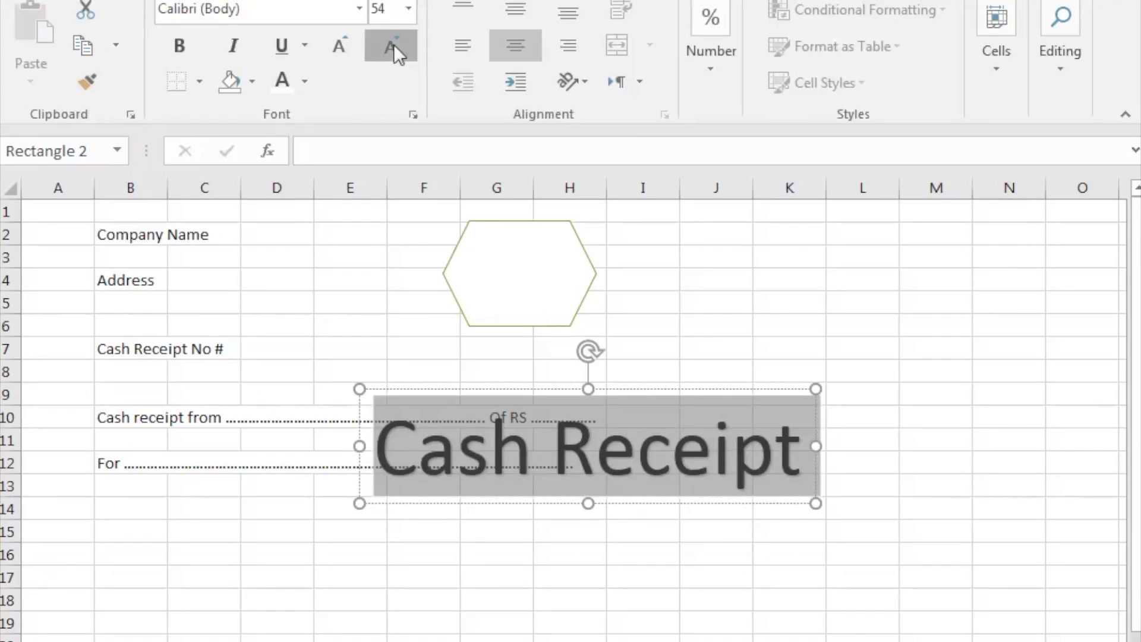
{"action": "left_click", "coordinate": [391, 45]}
{"action": "left_click", "coordinate": [391, 45]}
{"action": "left_click", "coordinate": [391, 45]}
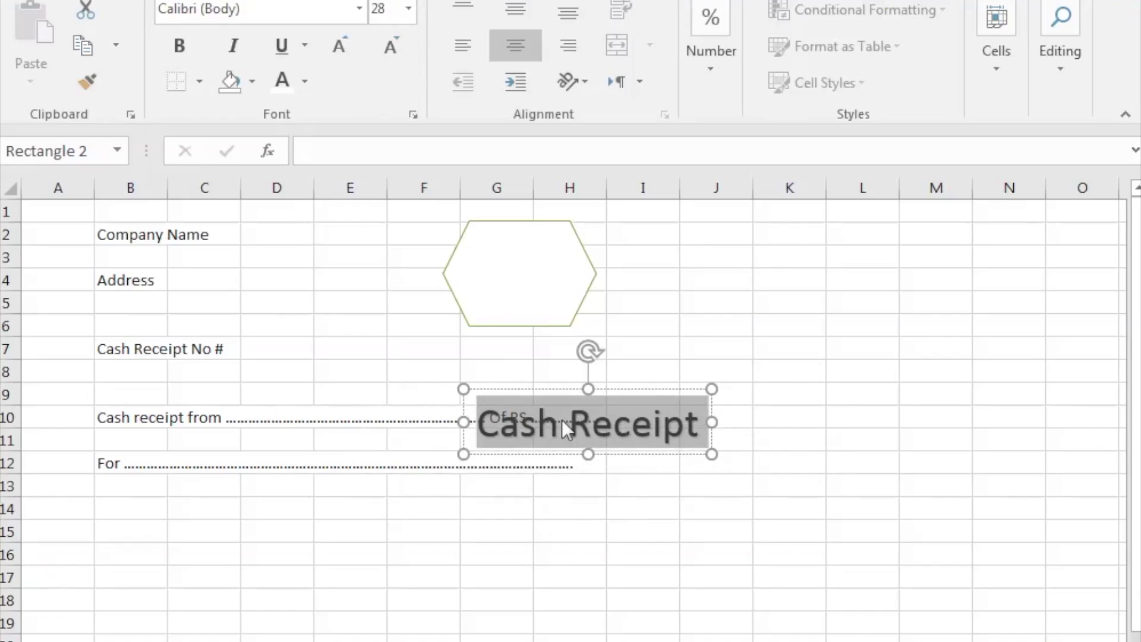
Resize the WordArt box, move it onto the hexagon, and break 'Cash Receipt' onto two lines
{"action": "left_click_drag", "start_coordinate": [712, 454], "coordinate": [594, 459]}
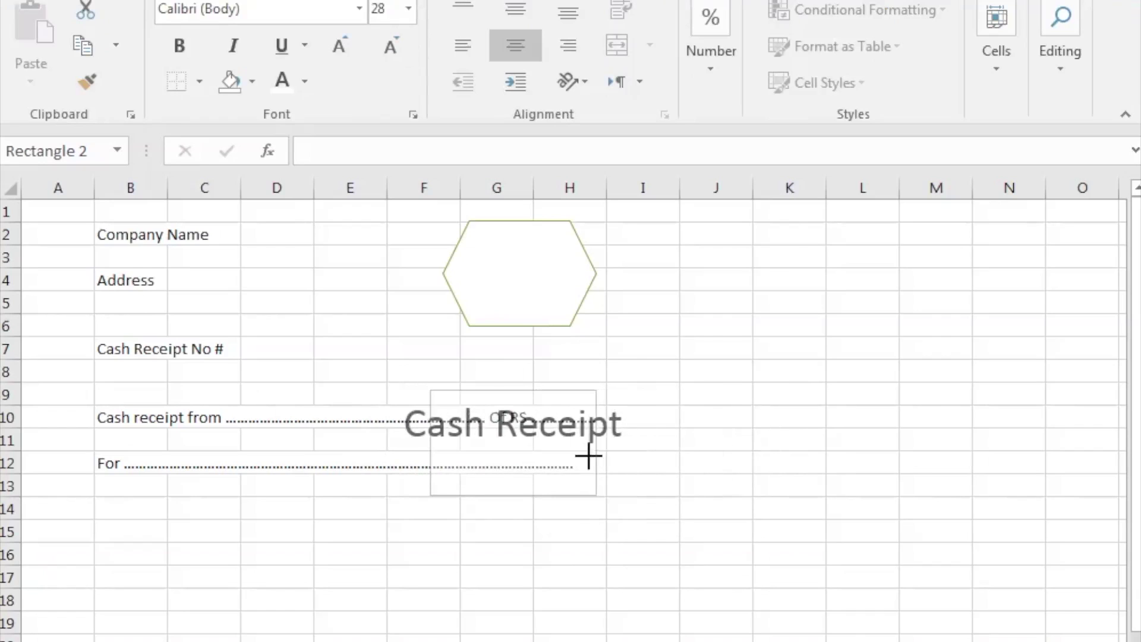
{"action": "left_click_drag", "start_coordinate": [558, 391], "coordinate": [568, 238]}
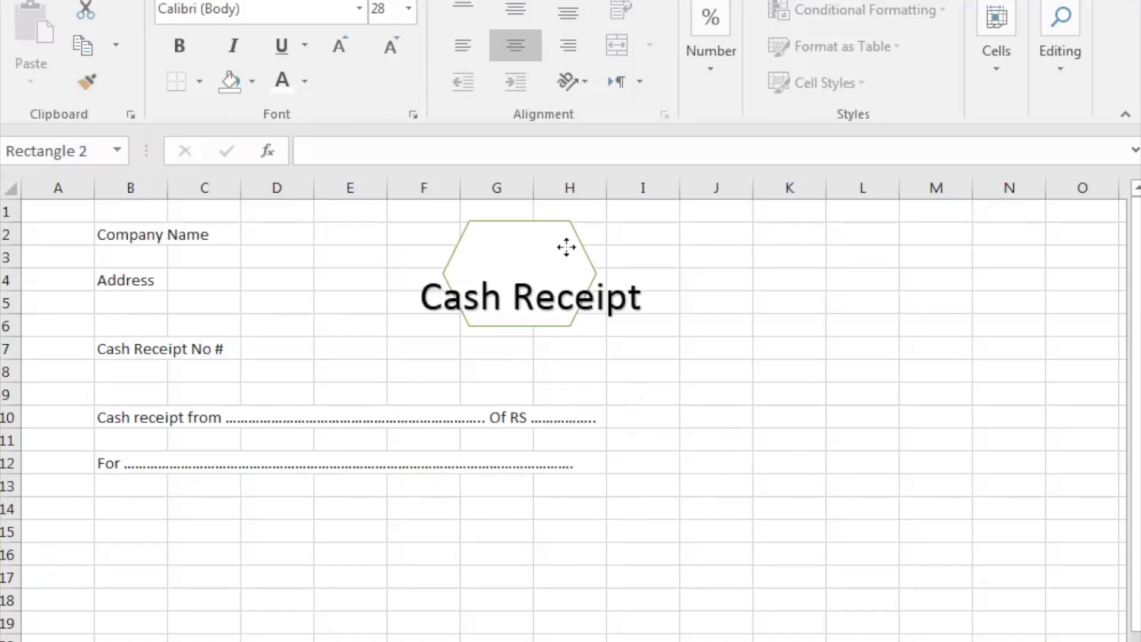
{"action": "left_click", "coordinate": [511, 272]}
{"action": "key", "text": "Return"}
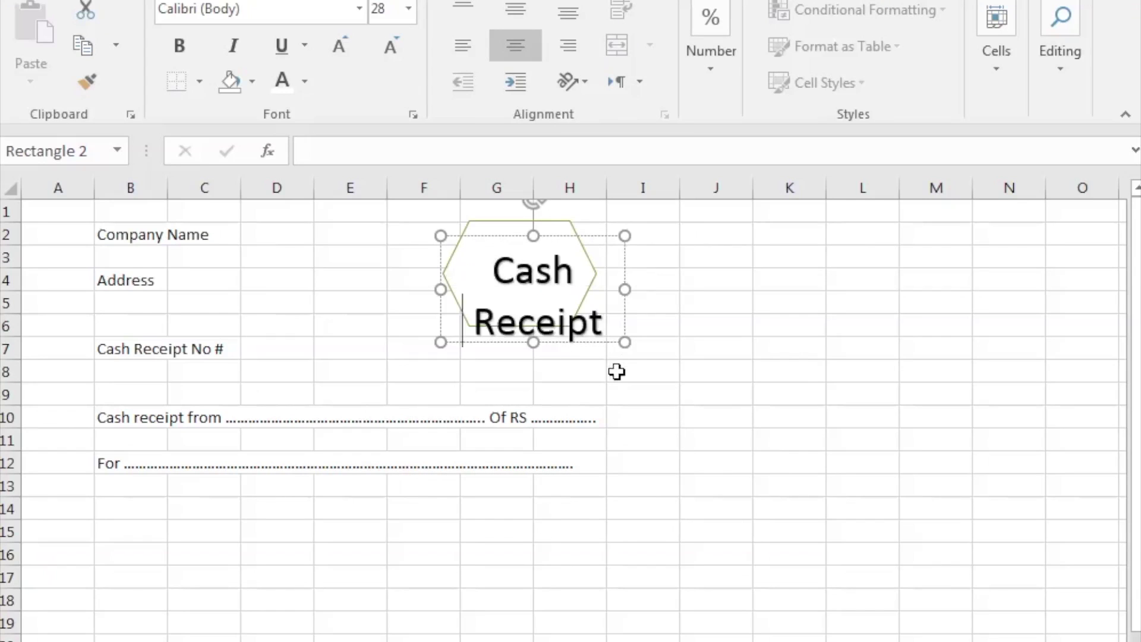
{"action": "left_click", "coordinate": [950, 412]}
Shrink the title to size 20 and centre it inside the hexagon
{"action": "left_click", "coordinate": [624, 321]}
{"action": "left_click_drag", "start_coordinate": [558, 236], "coordinate": [540, 209]}
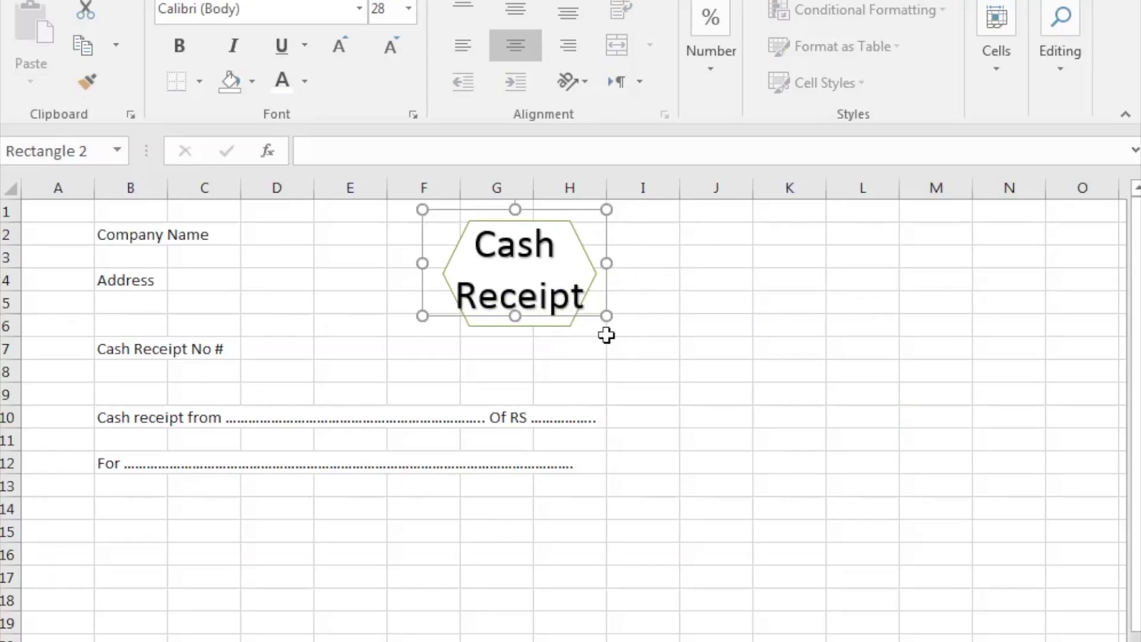
{"action": "left_click_drag", "start_coordinate": [604, 313], "coordinate": [580, 329]}
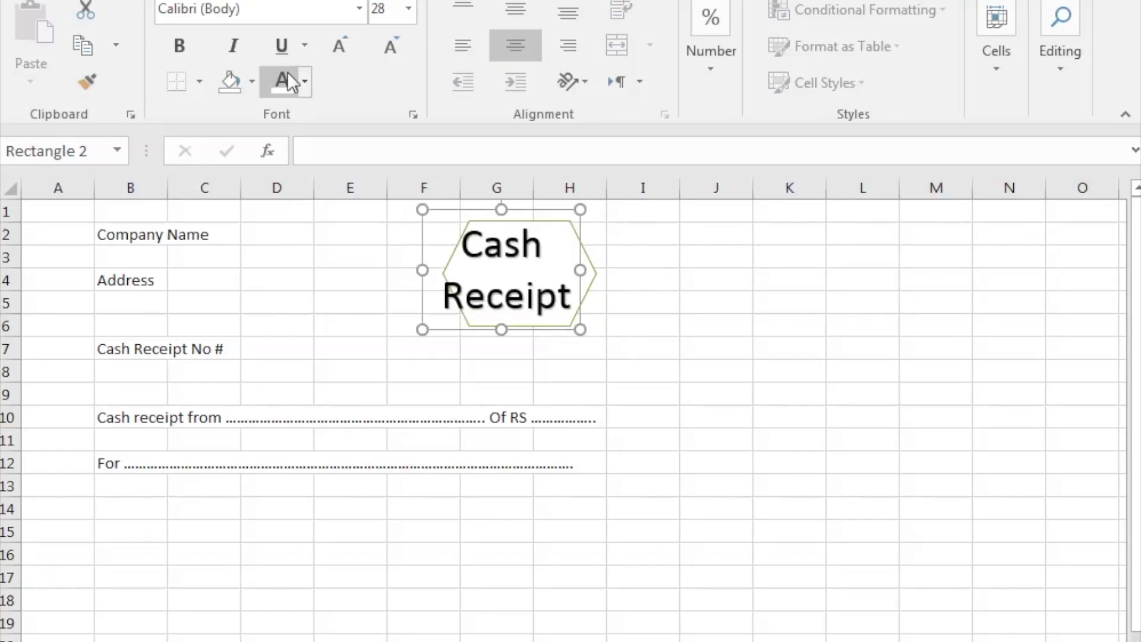
{"action": "left_click", "coordinate": [387, 54]}
{"action": "left_click", "coordinate": [387, 54]}
{"action": "left_click", "coordinate": [386, 55]}
{"action": "left_click", "coordinate": [387, 55]}
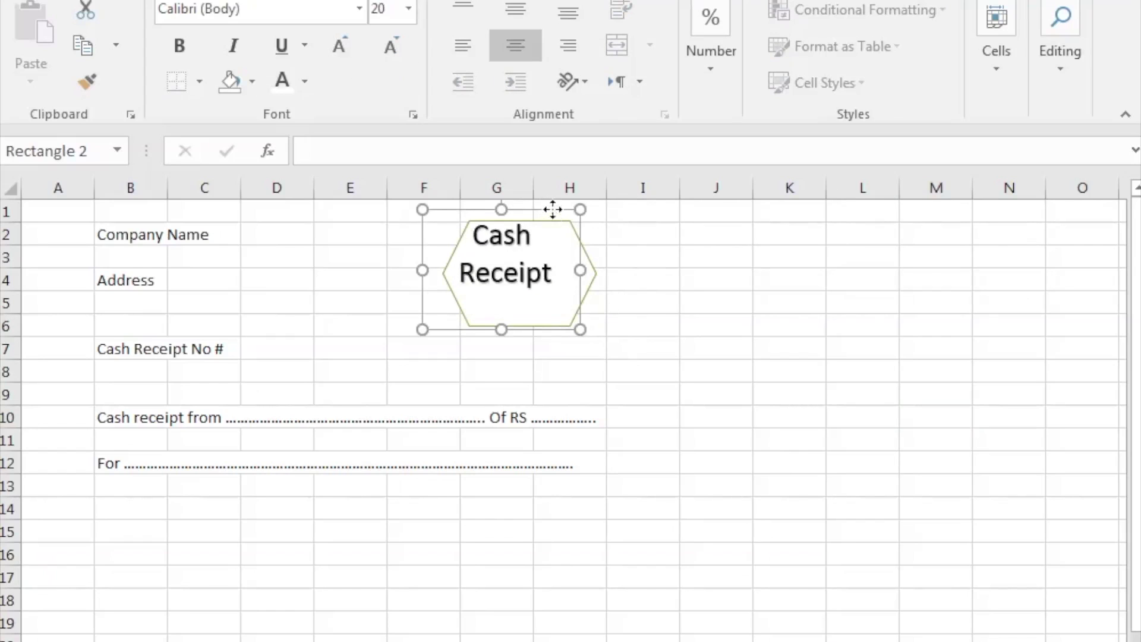
{"action": "left_click_drag", "start_coordinate": [553, 209], "coordinate": [571, 223]}
{"action": "left_click", "coordinate": [884, 395]}
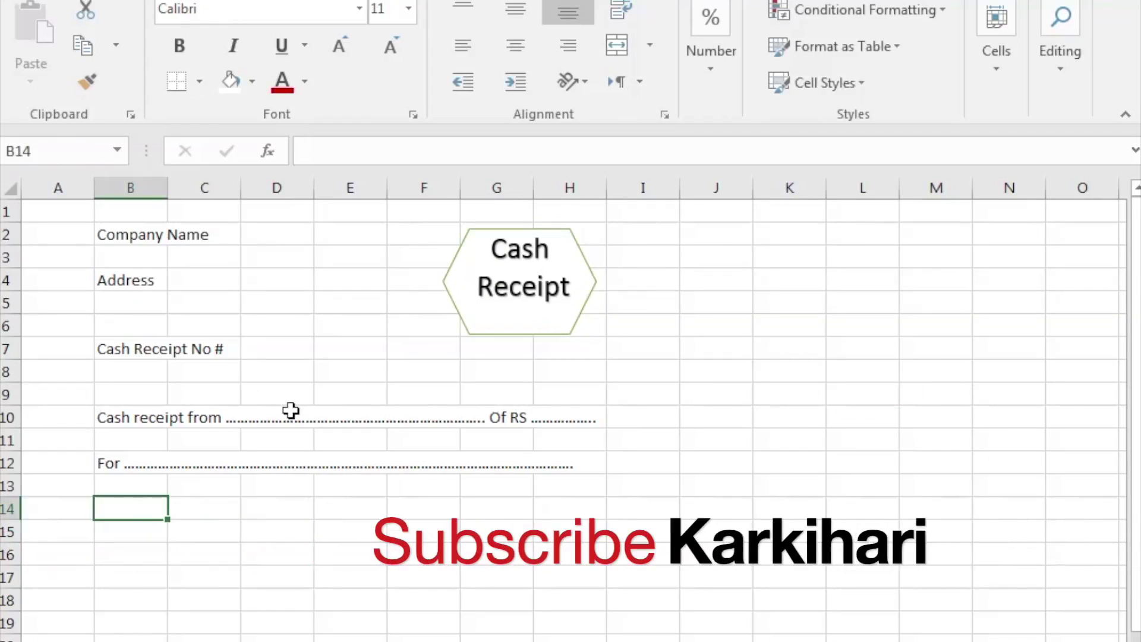
Type Total Amount Due in B14 and Amount Received in B15
{"action": "type", "text": "Total A"}
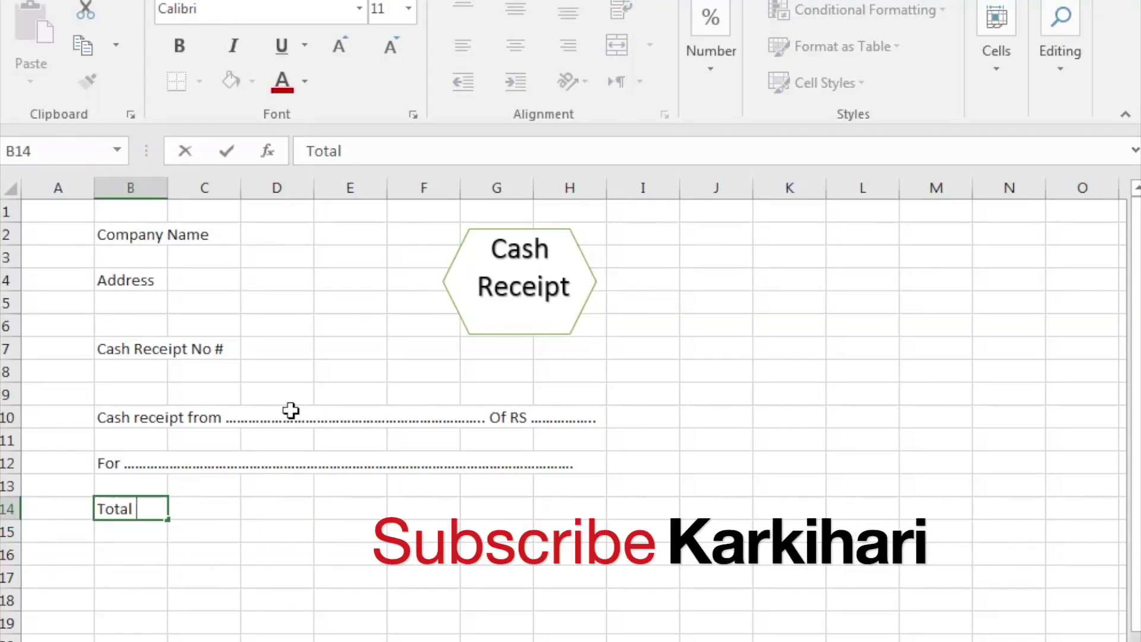
{"action": "type", "text": "mount Du"}
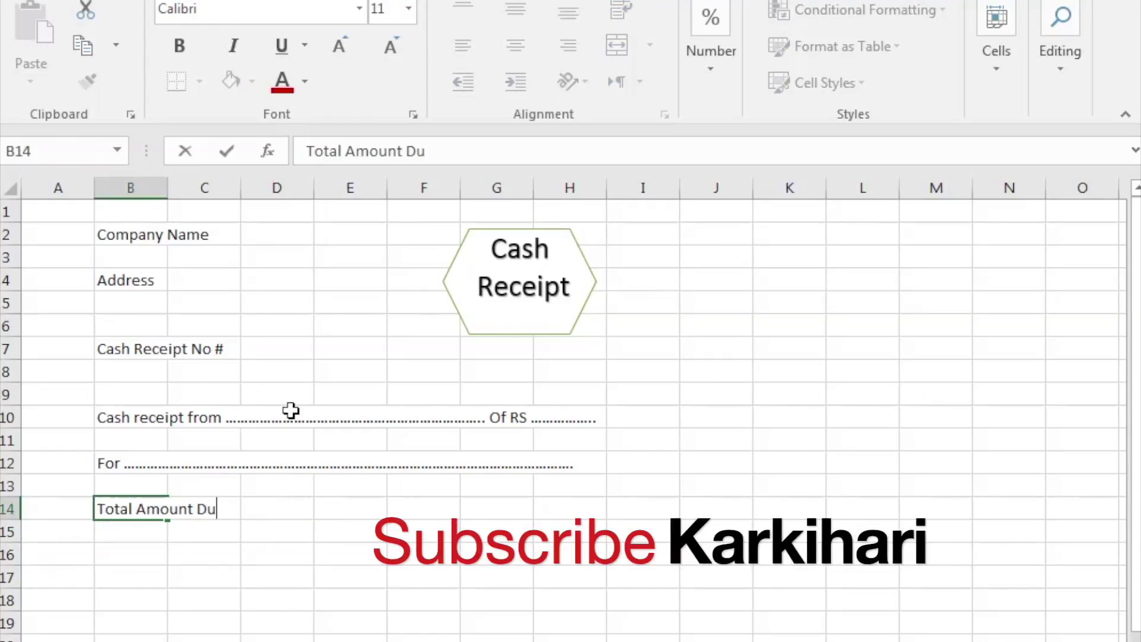
{"action": "key", "text": "Return"}
{"action": "key", "text": "Left"}
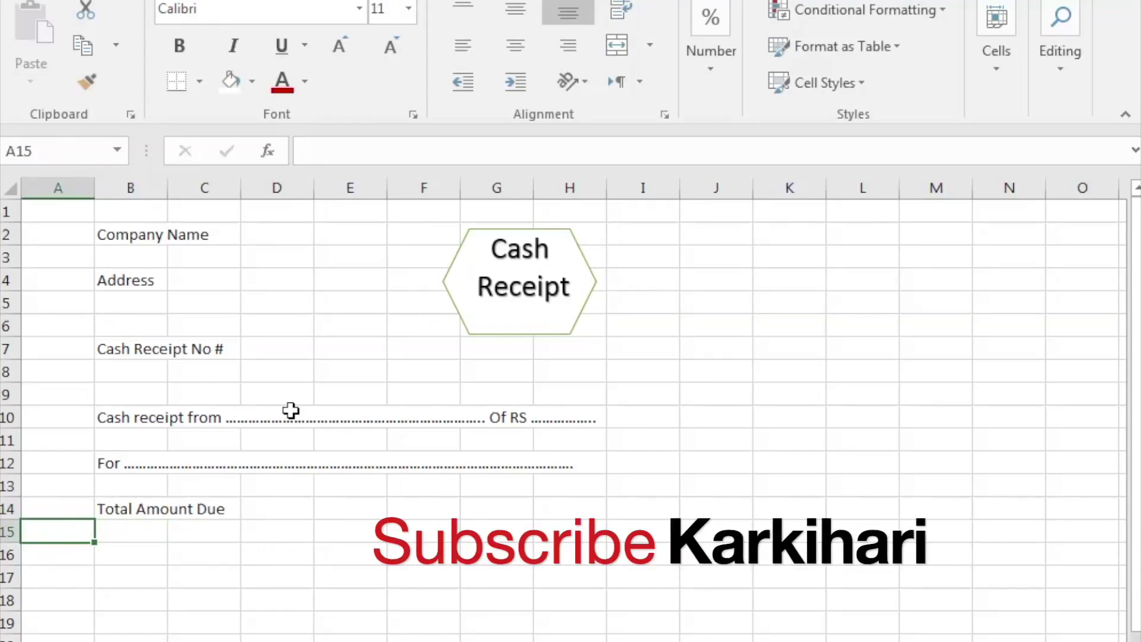
{"action": "key", "text": "Right"}
{"action": "key", "text": "Right"}
{"action": "key", "text": "Left"}
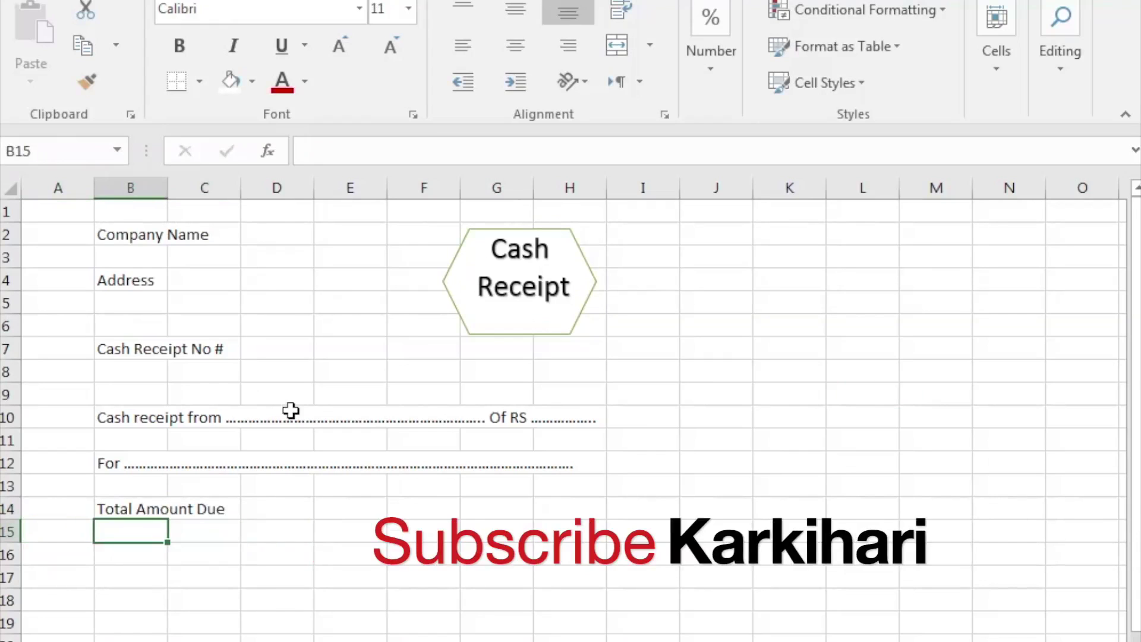
{"action": "type", "text": "Amou"}
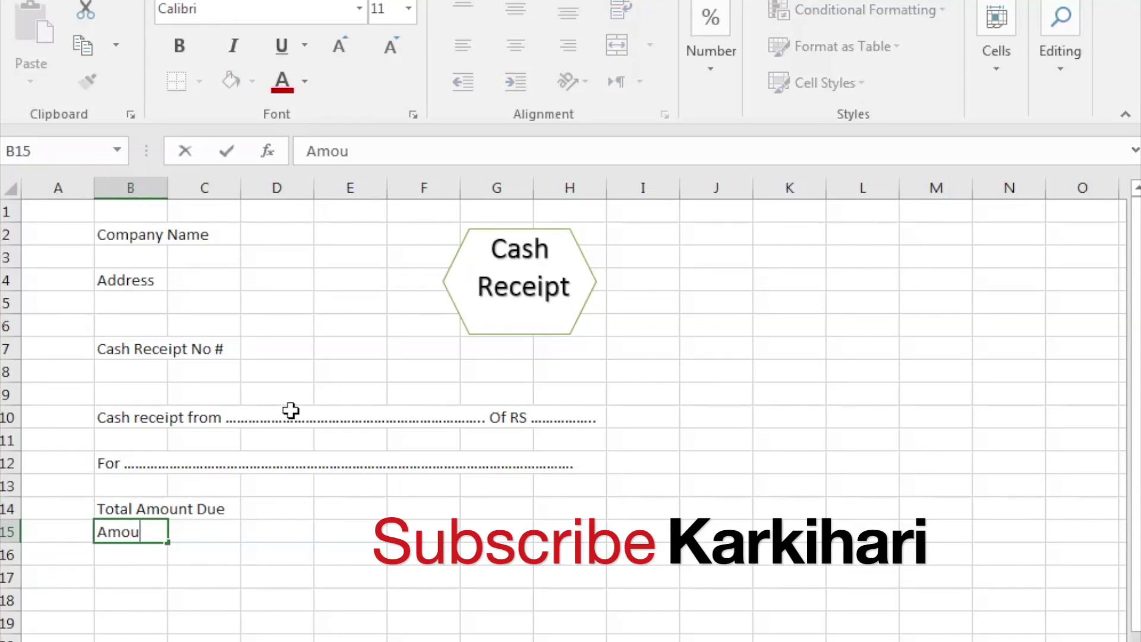
{"action": "type", "text": "nt Received"}
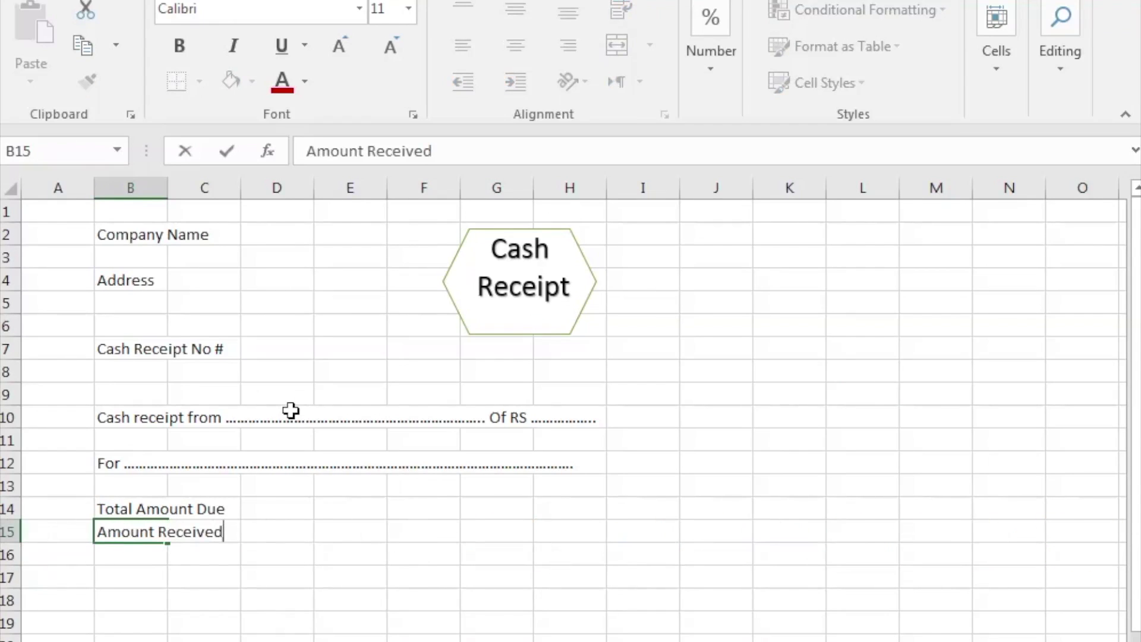
{"action": "key", "text": "Return"}
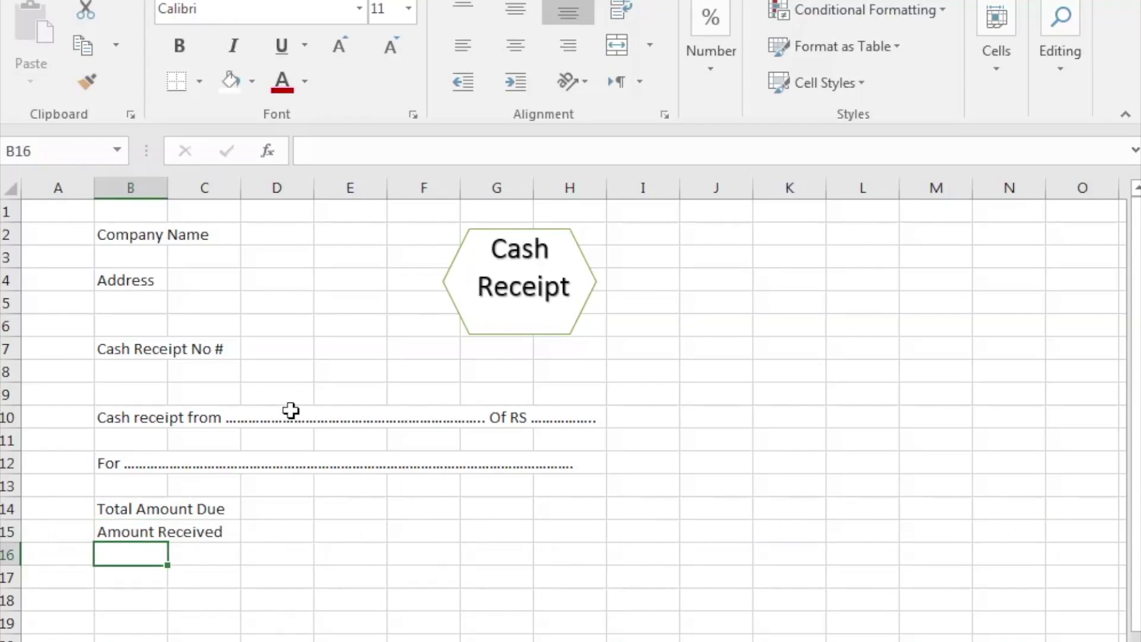
Enter Balance Due in B16 and select D14:D16 for the amount boxes
{"action": "type", "text": "Balance Due"}
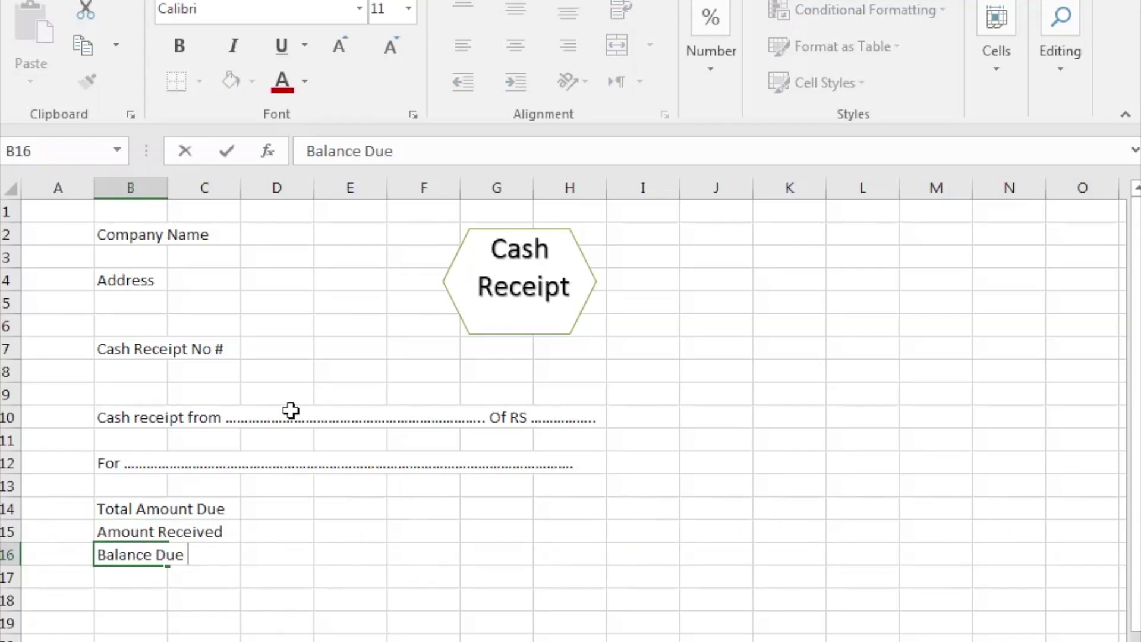
{"action": "key", "text": "Right"}
{"action": "key", "text": "Up"}
{"action": "key", "text": "Up"}
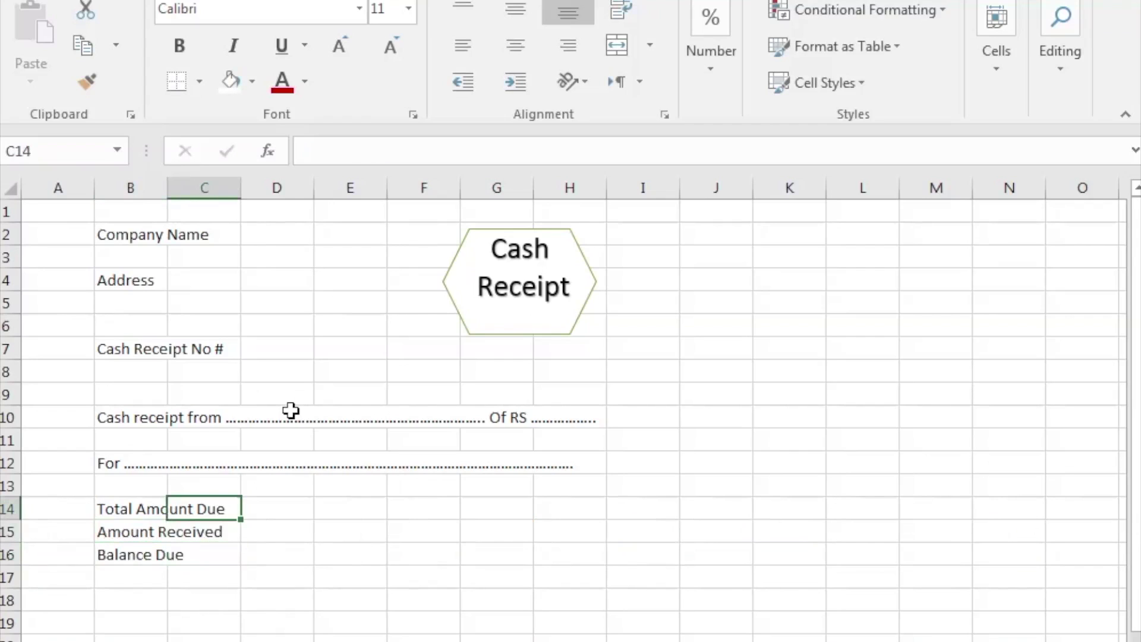
{"action": "key", "text": "Right"}
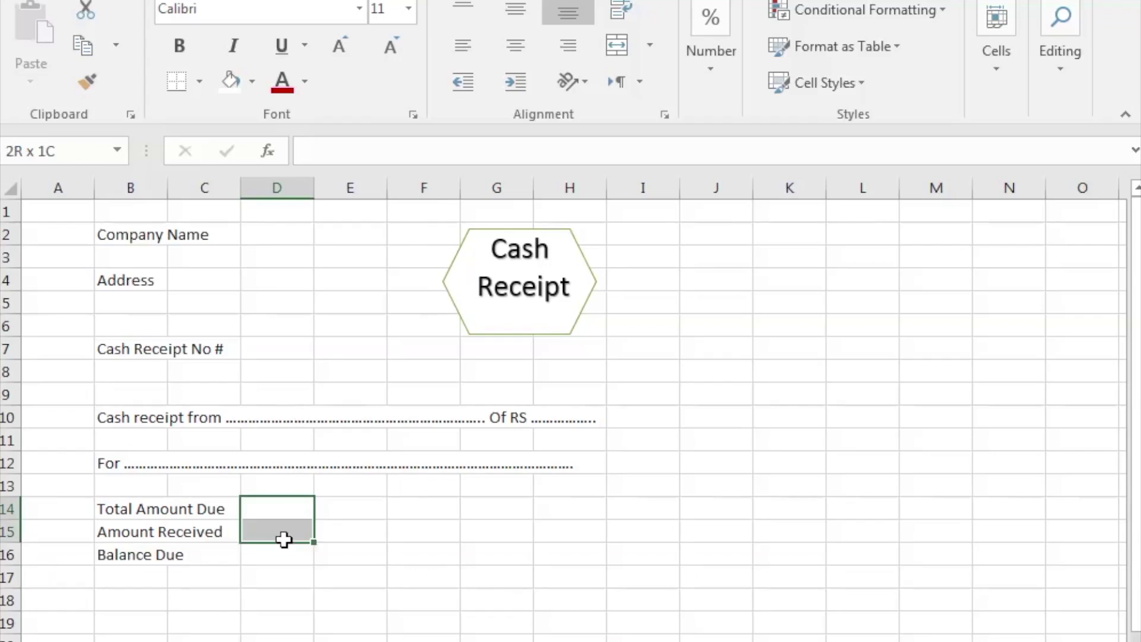
{"action": "left_click_drag", "start_coordinate": [297, 511], "coordinate": [280, 553]}
{"action": "left_click", "coordinate": [199, 82]}
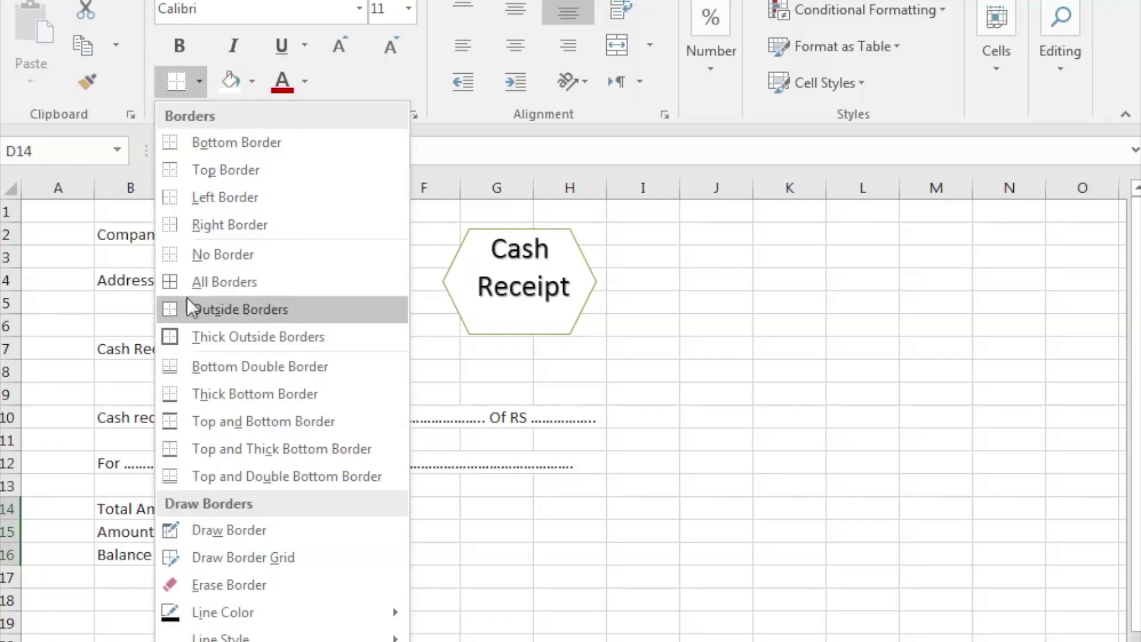
Give D14:D16 All Borders and type the heading Payment Receipt In in F13
{"action": "left_click", "coordinate": [225, 281]}
{"action": "left_click", "coordinate": [758, 505]}
{"action": "left_click", "coordinate": [390, 556]}
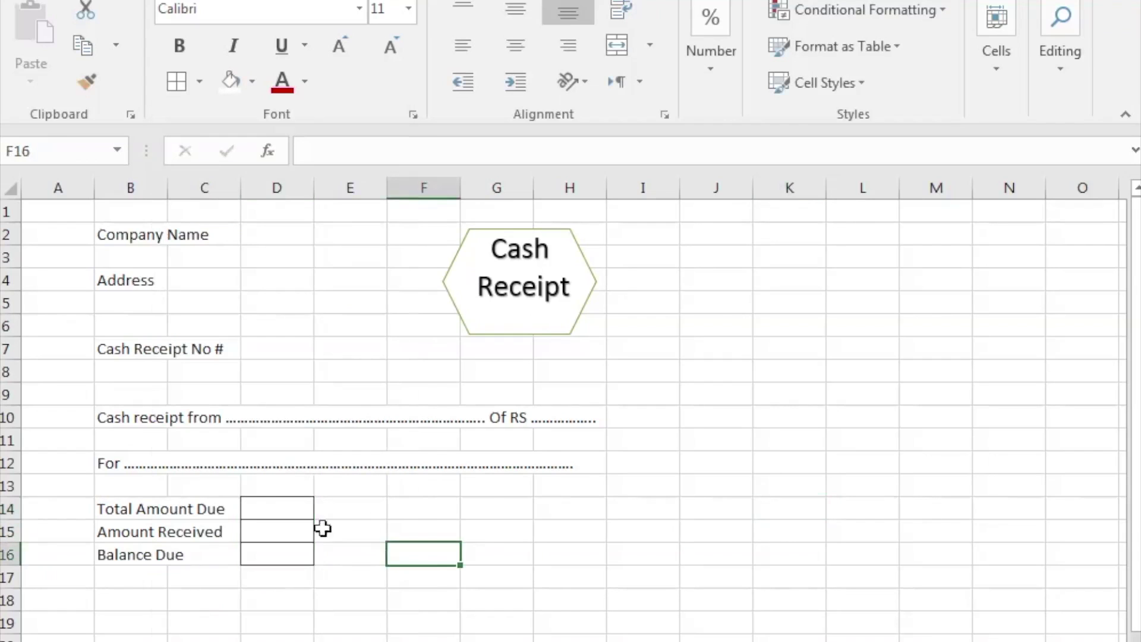
{"action": "left_click", "coordinate": [424, 488]}
{"action": "type", "text": "Payment Receipt"}
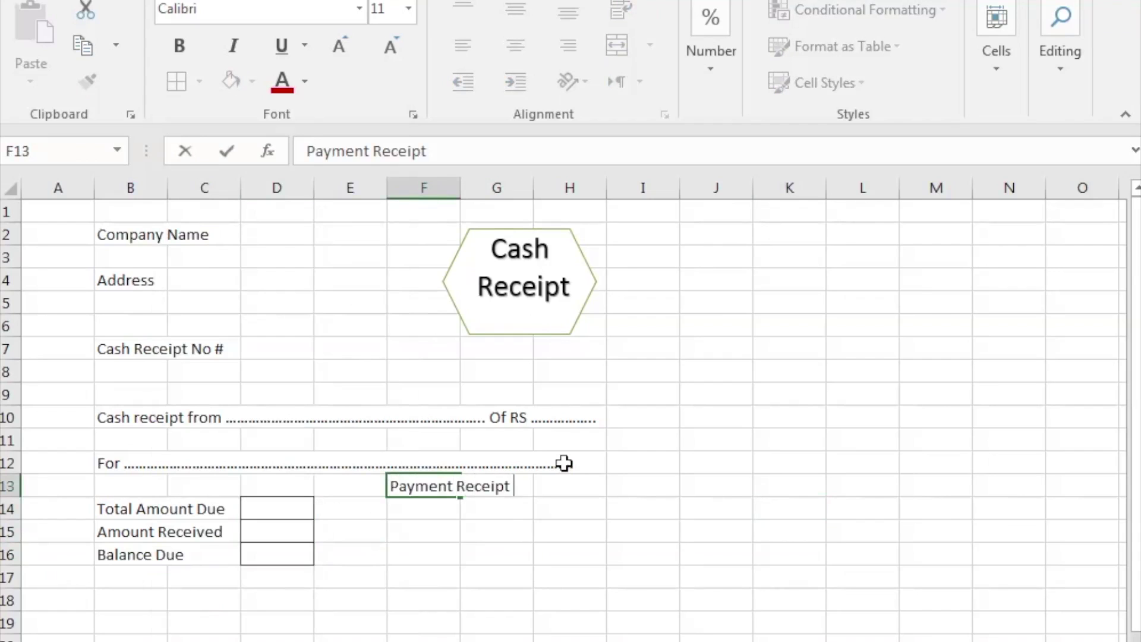
{"action": "type", "text": "In"}
{"action": "key", "text": "Return"}
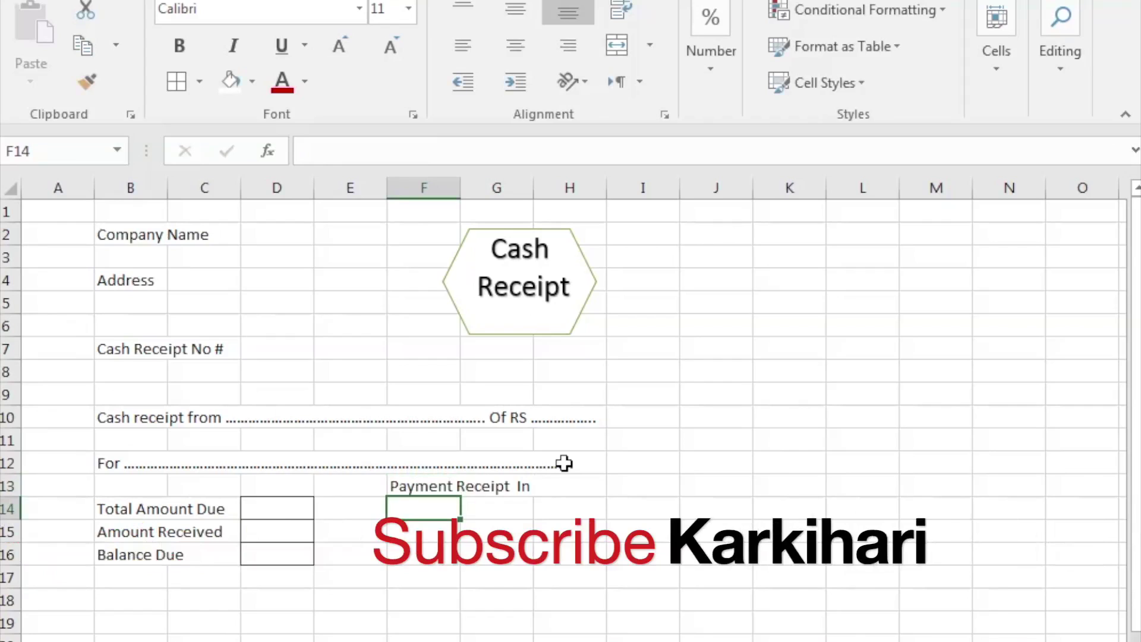
List the payment types Cash, Notes and Cheque in F14:F16
{"action": "type", "text": "BAs"}
{"action": "key", "text": "BackSpace"}
{"action": "key", "text": "BackSpace"}
{"action": "key", "text": "BackSpace"}
{"action": "type", "text": "B"}
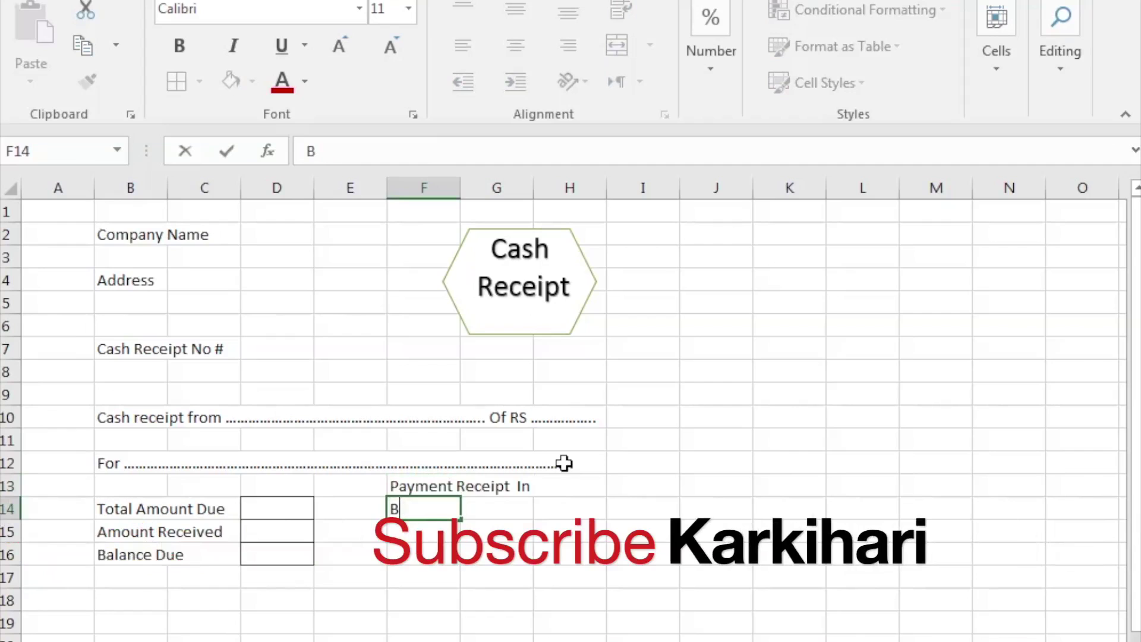
{"action": "type", "text": "Asash"}
{"action": "key", "text": "Return"}
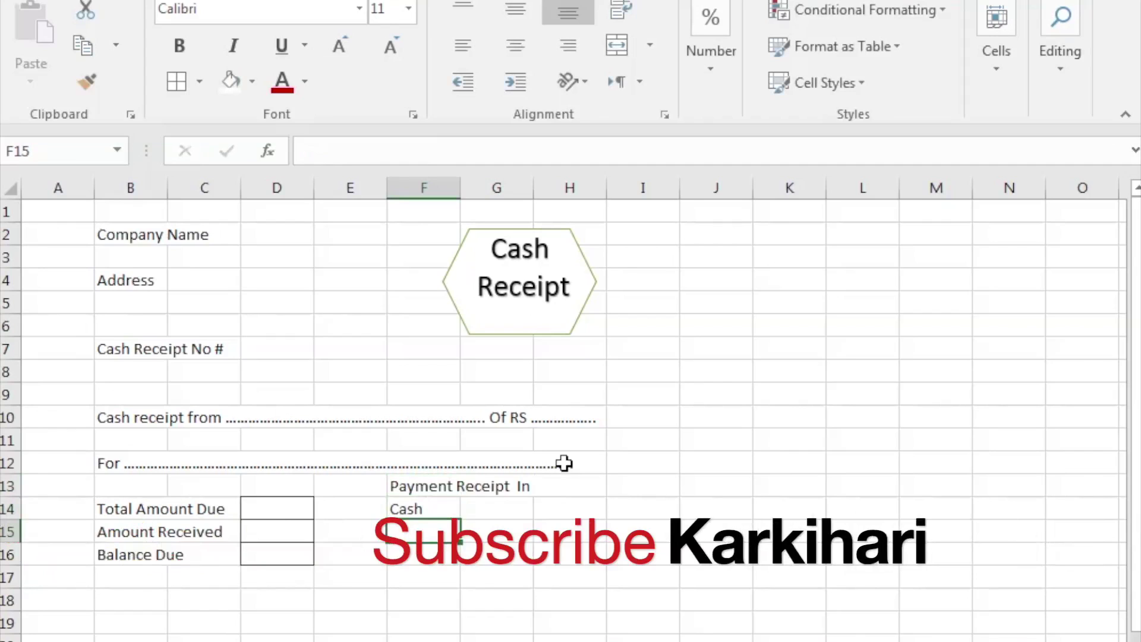
{"action": "type", "text": "Notes"}
{"action": "key", "text": "Return"}
{"action": "type", "text": "Chequ"}
{"action": "key", "text": "Right"}
{"action": "key", "text": "Up"}
{"action": "key", "text": "Up"}
{"action": "key", "text": "Right"}
{"action": "left_click", "coordinate": [601, 573]}
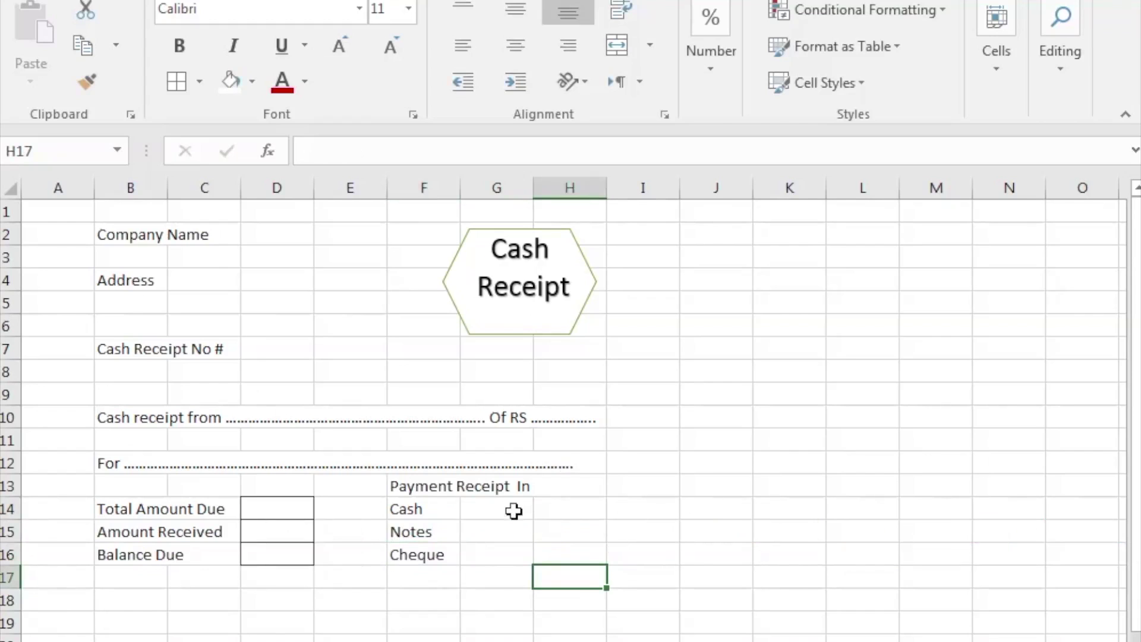
Give G14:G16 All Borders and insert a blank row above row 13
{"action": "left_click_drag", "start_coordinate": [513, 511], "coordinate": [512, 545]}
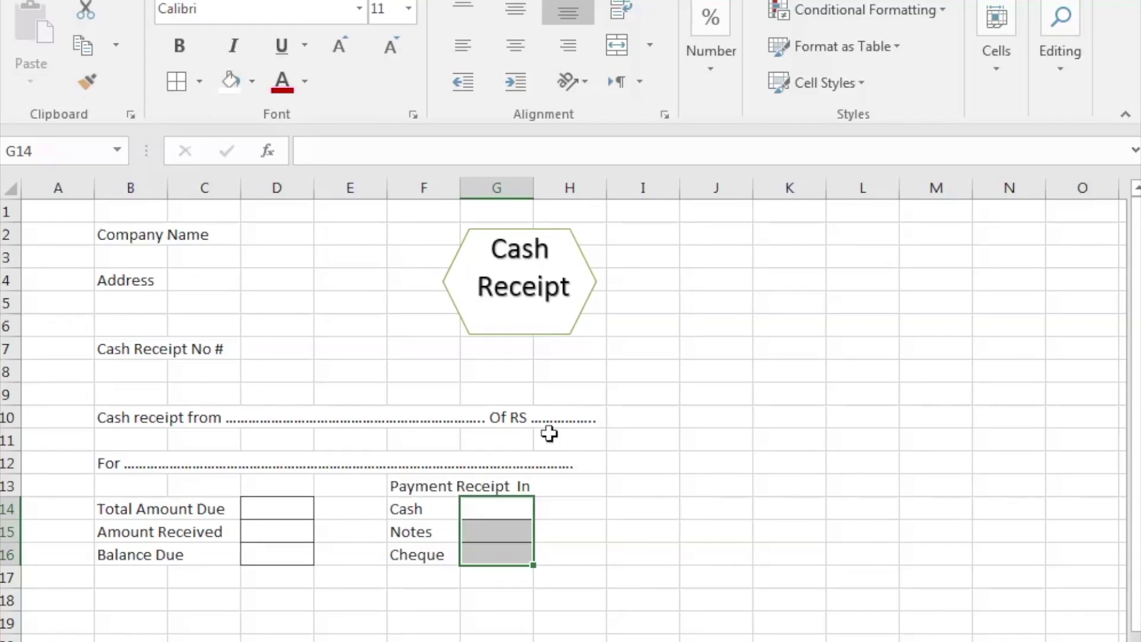
{"action": "left_click", "coordinate": [766, 509]}
{"action": "left_click", "coordinate": [830, 558]}
{"action": "left_click", "coordinate": [8, 486]}
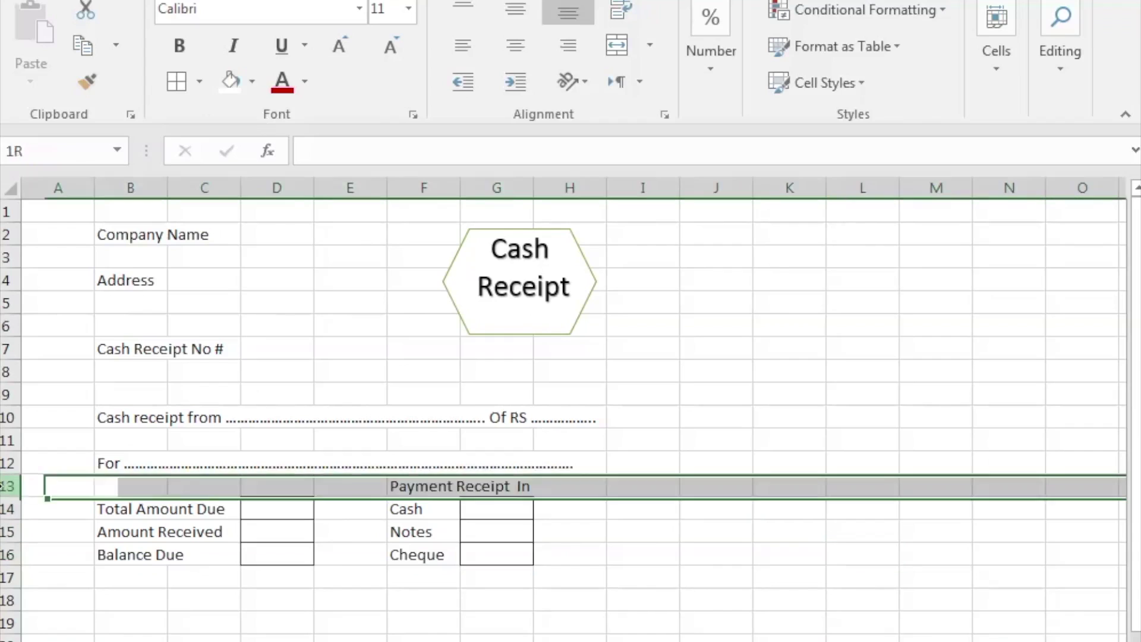
{"action": "key", "text": "ctrl+plus"}
Type a dotted 'Date ....' field in cell F7
{"action": "left_click", "coordinate": [423, 349]}
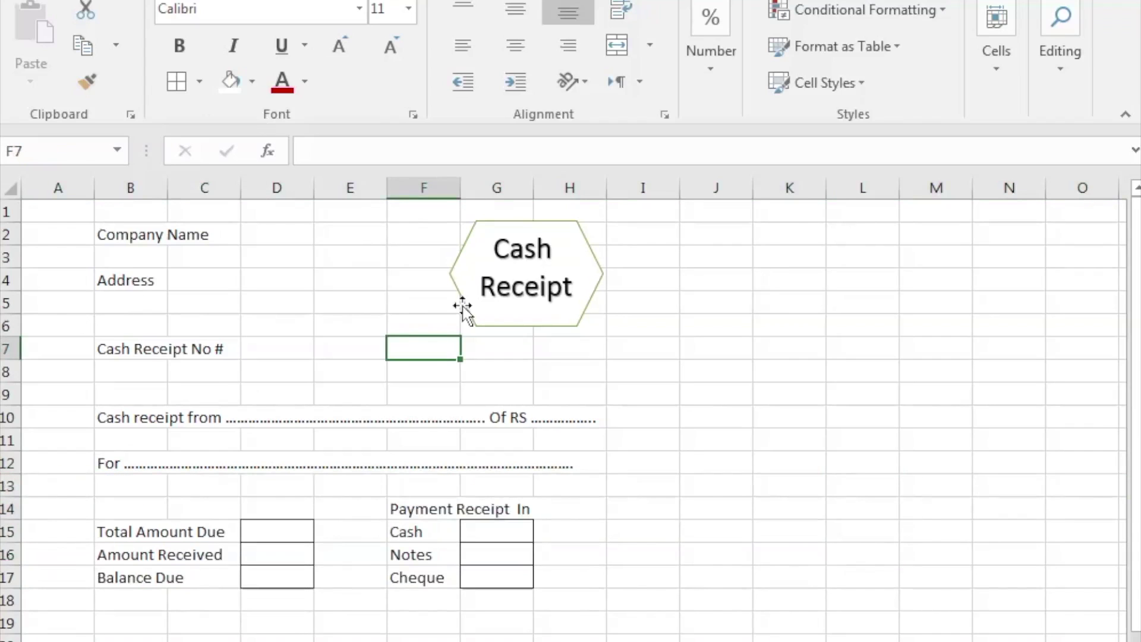
{"action": "type", "text": "Date "}
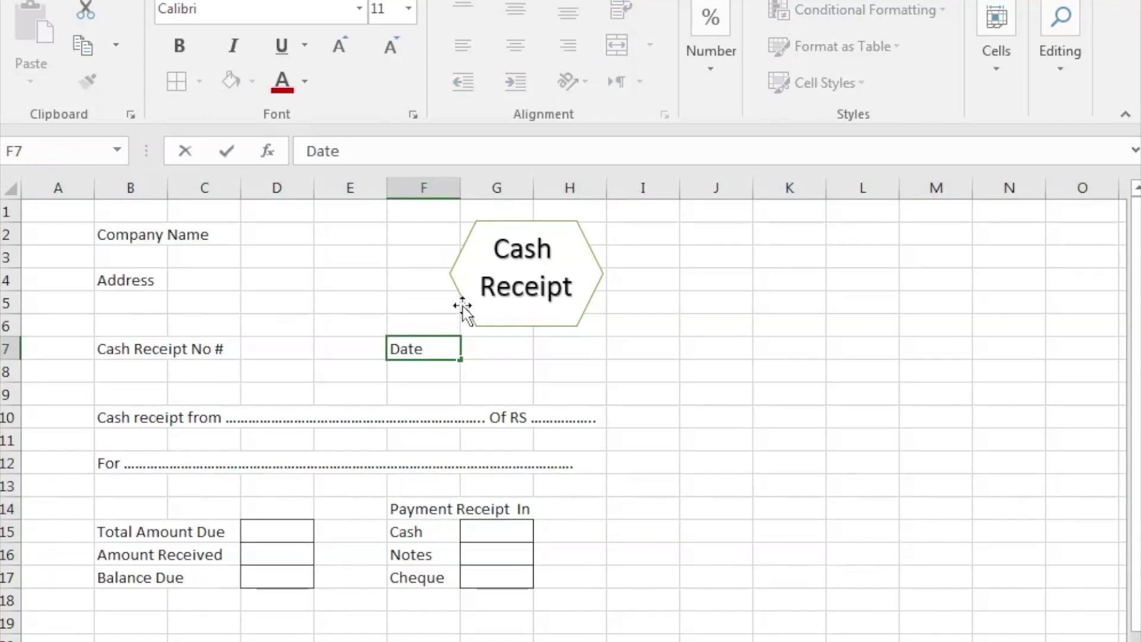
{"action": "type", "text": "............................."}
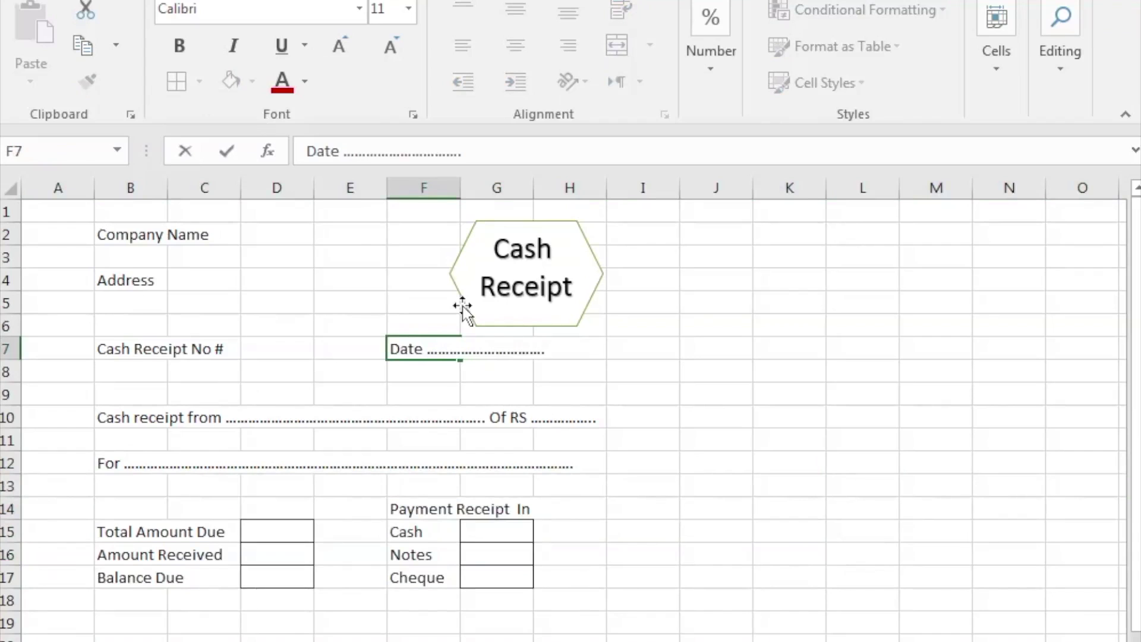
{"action": "left_click", "coordinate": [861, 535]}
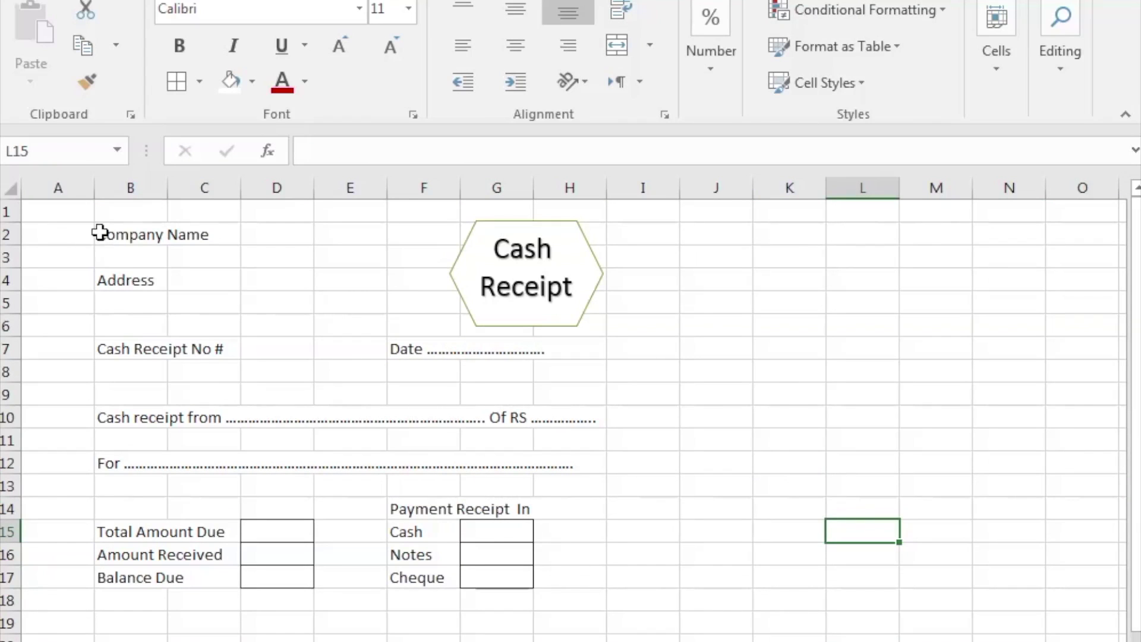
Put a medium-line outline border around the receipt form B2:H19 via Format Cells
{"action": "left_click_drag", "start_coordinate": [99, 231], "coordinate": [575, 621]}
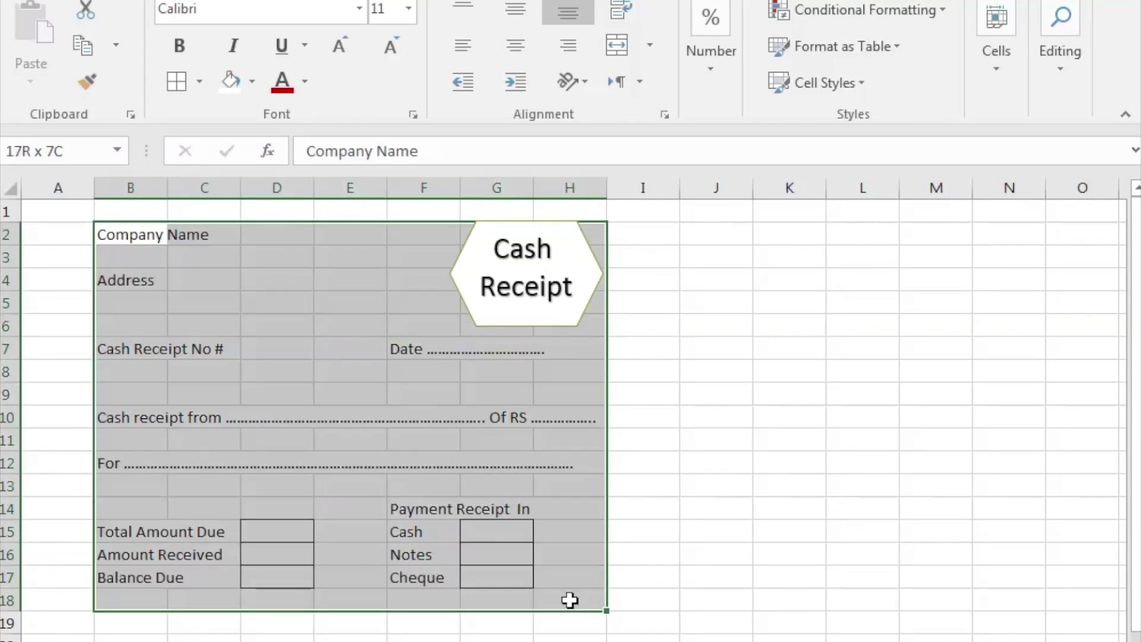
{"action": "left_click", "coordinate": [198, 84]}
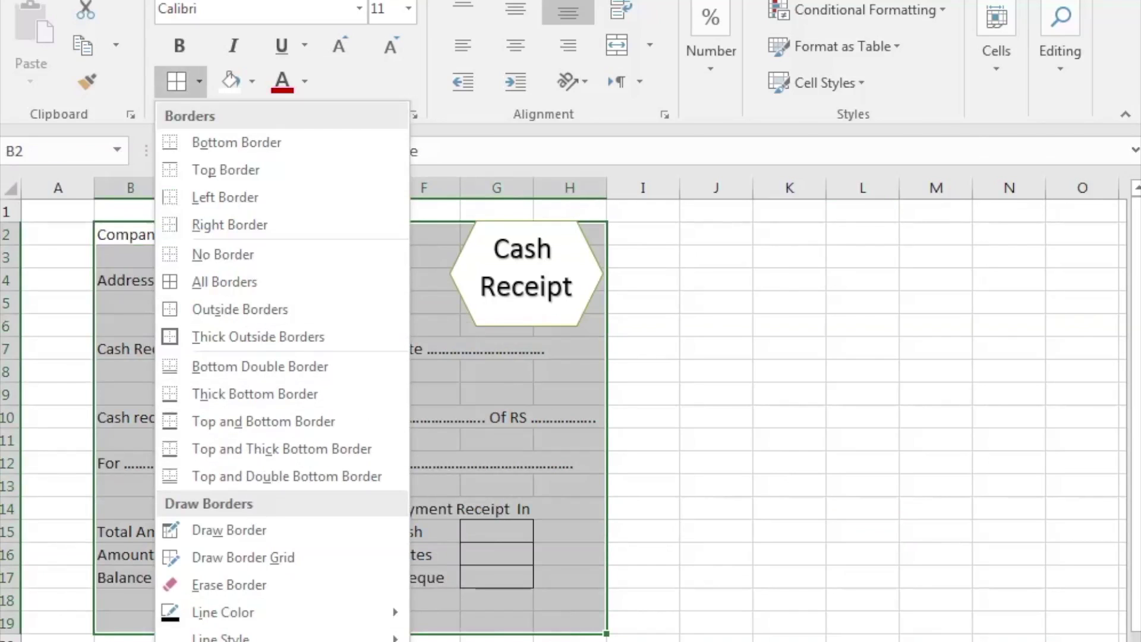
{"action": "left_click", "coordinate": [237, 641]}
{"action": "left_click", "coordinate": [798, 234]}
{"action": "left_click", "coordinate": [909, 286]}
{"action": "left_click", "coordinate": [1010, 238]}
{"action": "left_click", "coordinate": [1062, 291]}
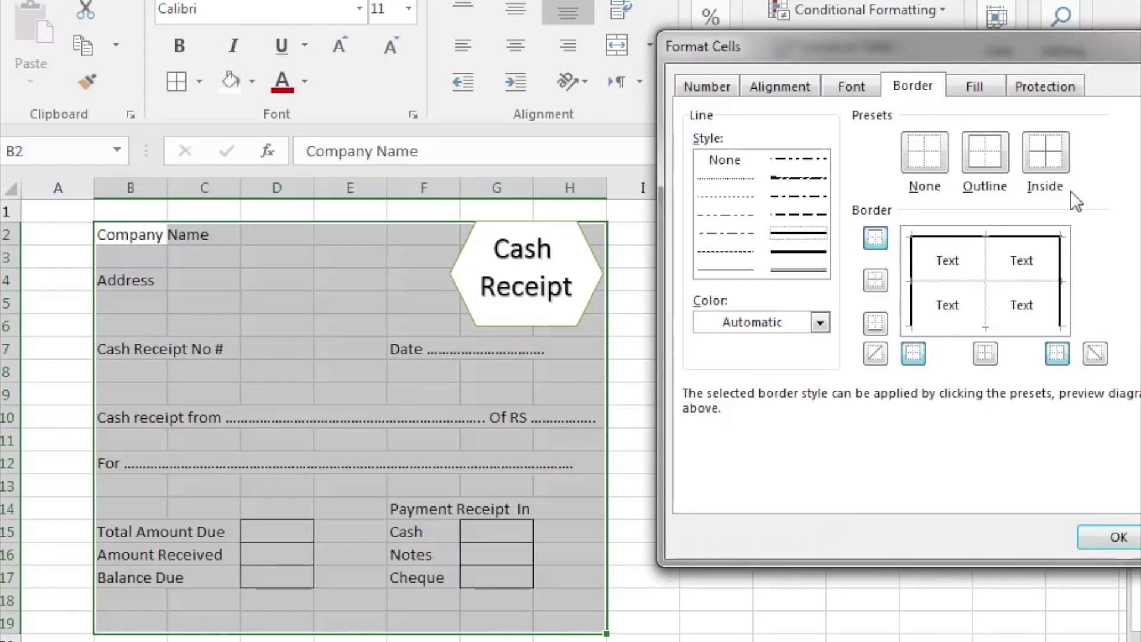
{"action": "left_click", "coordinate": [985, 326]}
{"action": "left_click_drag", "start_coordinate": [1087, 52], "coordinate": [723, 48]}
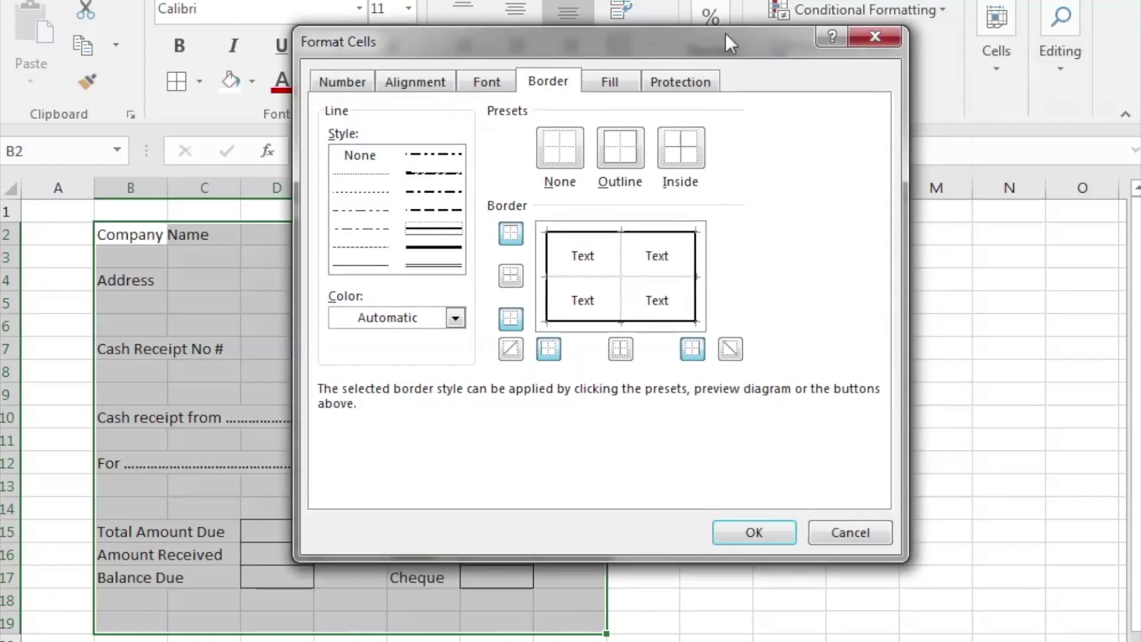
{"action": "left_click", "coordinate": [743, 533]}
{"action": "left_click", "coordinate": [790, 535]}
{"action": "left_click", "coordinate": [861, 532]}
Group the Cash Receipt text box together with the hexagon
{"action": "left_click", "coordinate": [449, 307]}
{"action": "left_click", "coordinate": [448, 307], "text": "shift"}
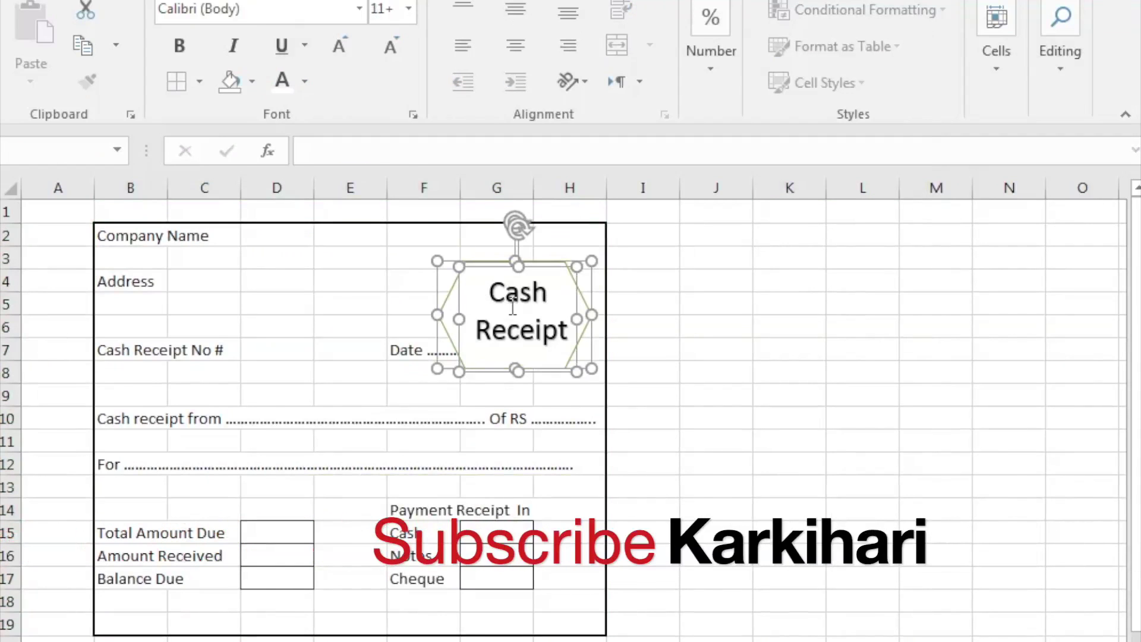
{"action": "right_click", "coordinate": [486, 268]}
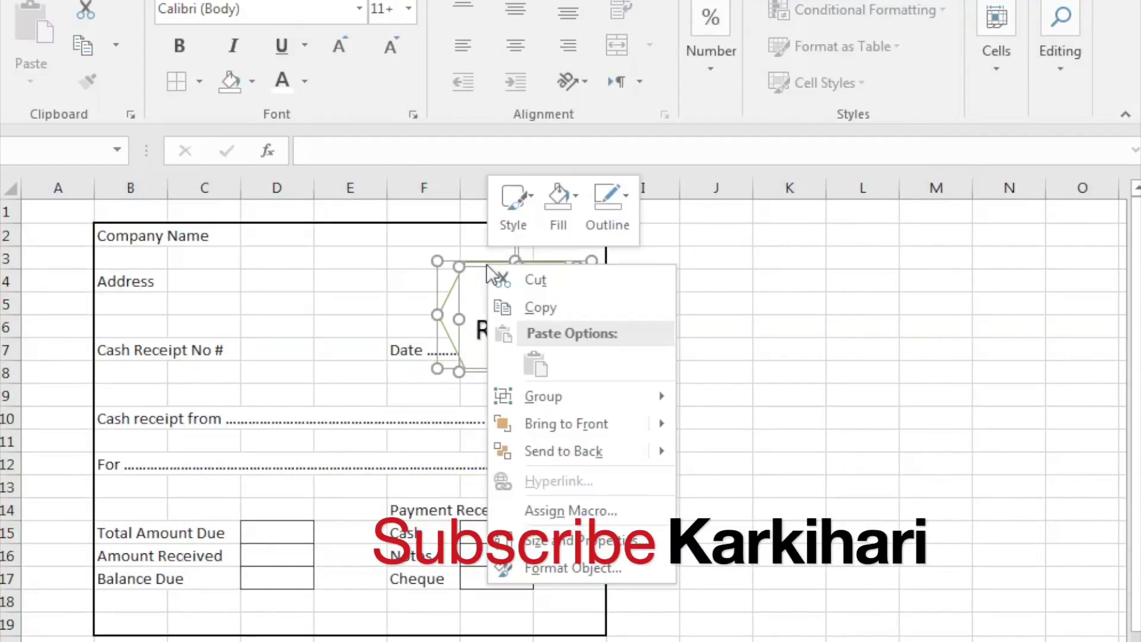
{"action": "left_click", "coordinate": [722, 401]}
{"action": "left_click", "coordinate": [723, 401]}
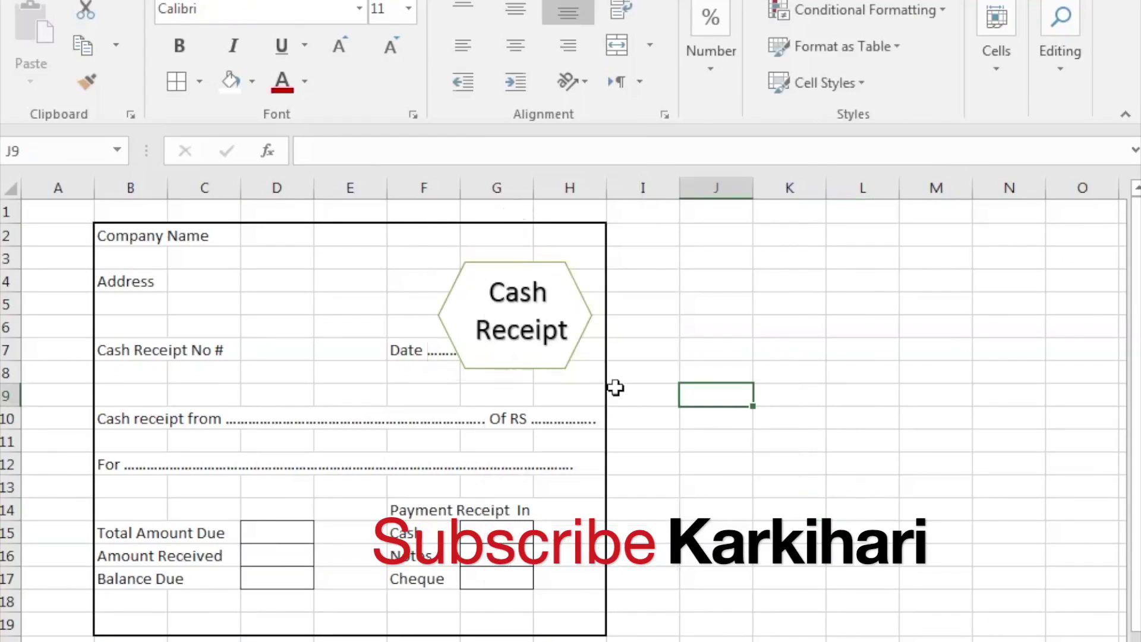
{"action": "double_click", "coordinate": [587, 373]}
{"action": "left_click", "coordinate": [599, 376]}
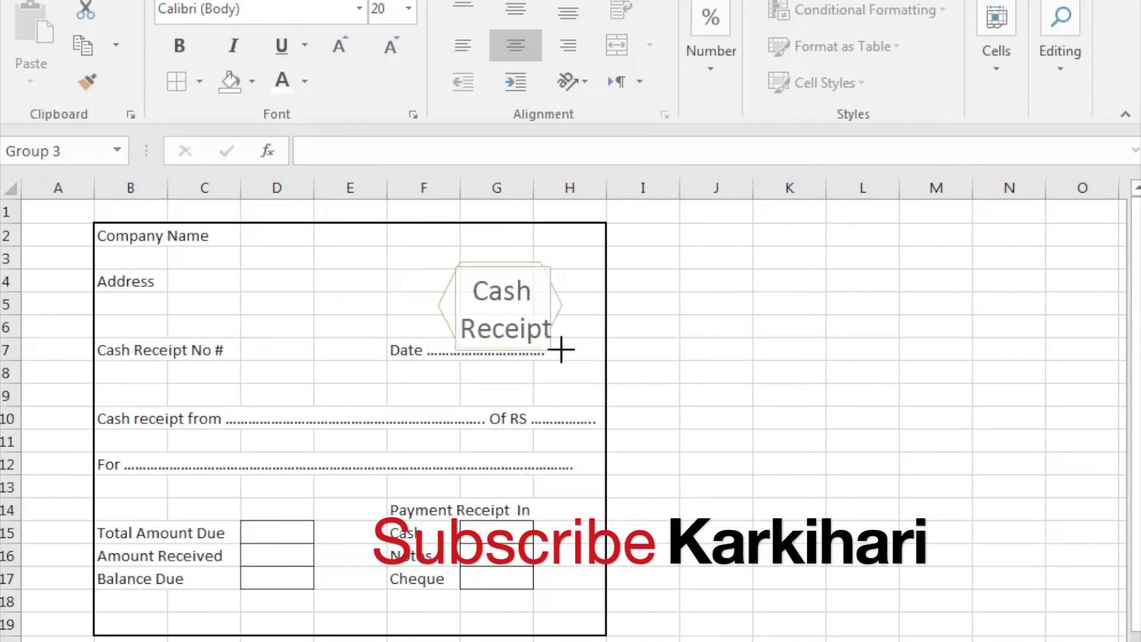
Move the grouped Cash Receipt title into the form's top-right corner
{"action": "left_click_drag", "start_coordinate": [548, 257], "coordinate": [556, 223]}
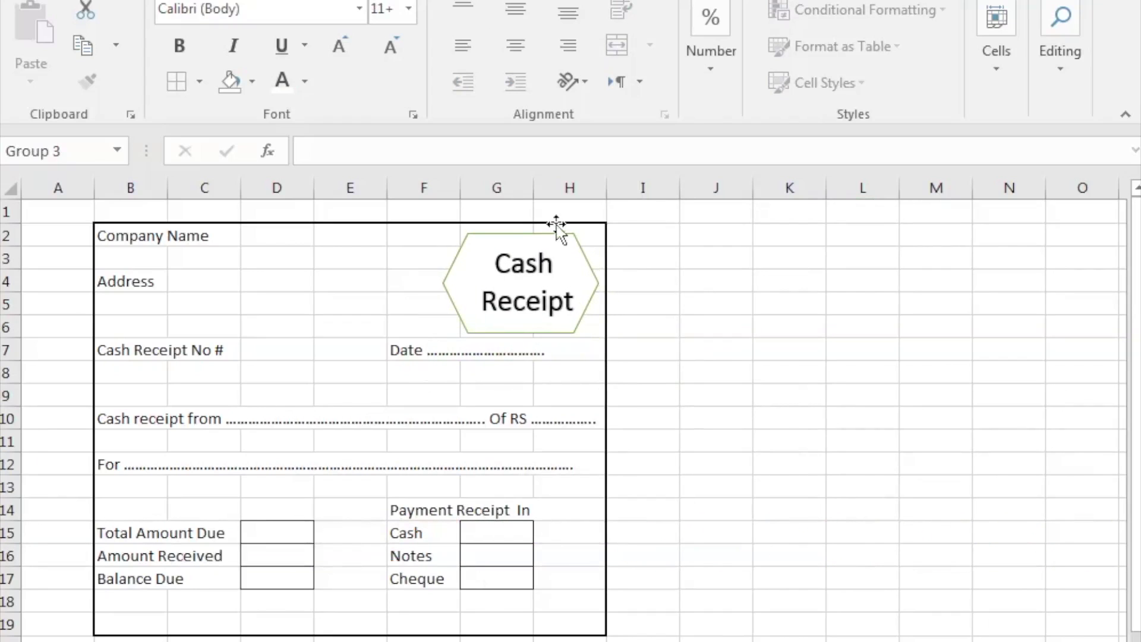
{"action": "left_click", "coordinate": [862, 416]}
{"action": "left_click", "coordinate": [856, 510]}
{"action": "left_click", "coordinate": [853, 575]}
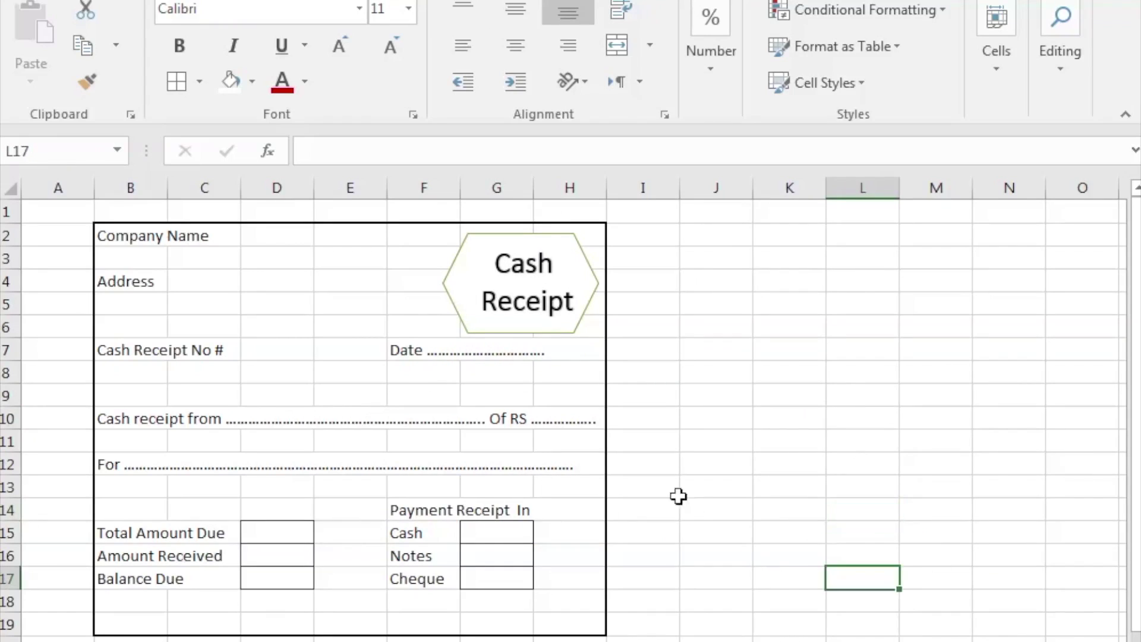
{"action": "left_click_drag", "start_coordinate": [143, 237], "coordinate": [586, 626]}
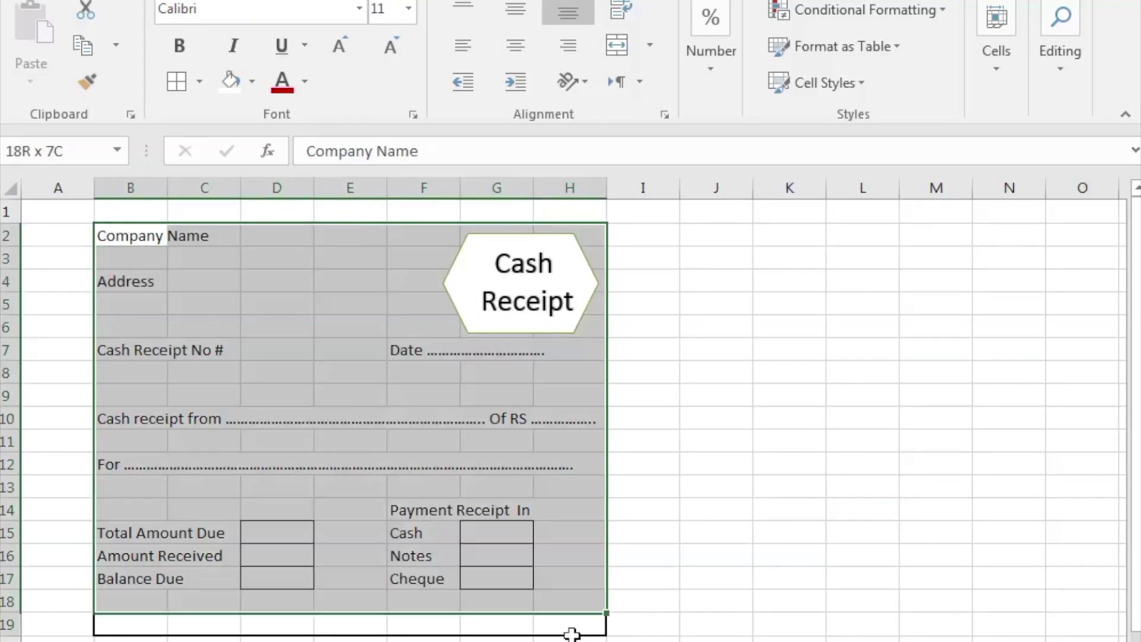
Fill the receipt area B2:H19 with white to hide the gridlines
{"action": "left_click", "coordinate": [252, 81]}
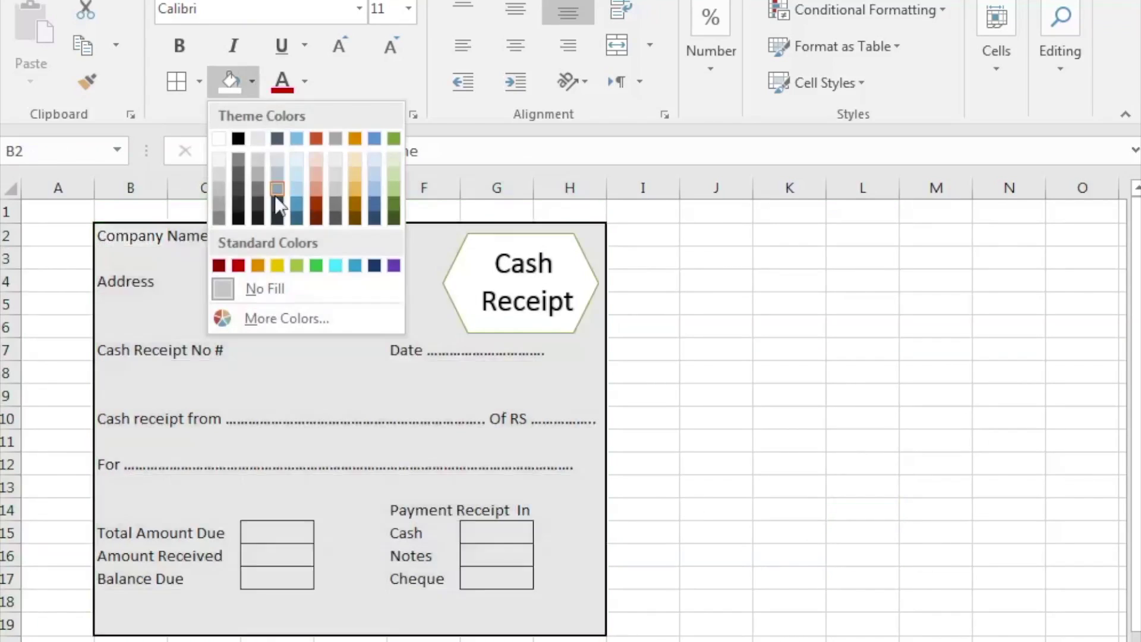
{"action": "left_click", "coordinate": [220, 140]}
{"action": "left_click", "coordinate": [823, 502]}
{"action": "left_click", "coordinate": [823, 556]}
{"action": "left_click", "coordinate": [214, 349]}
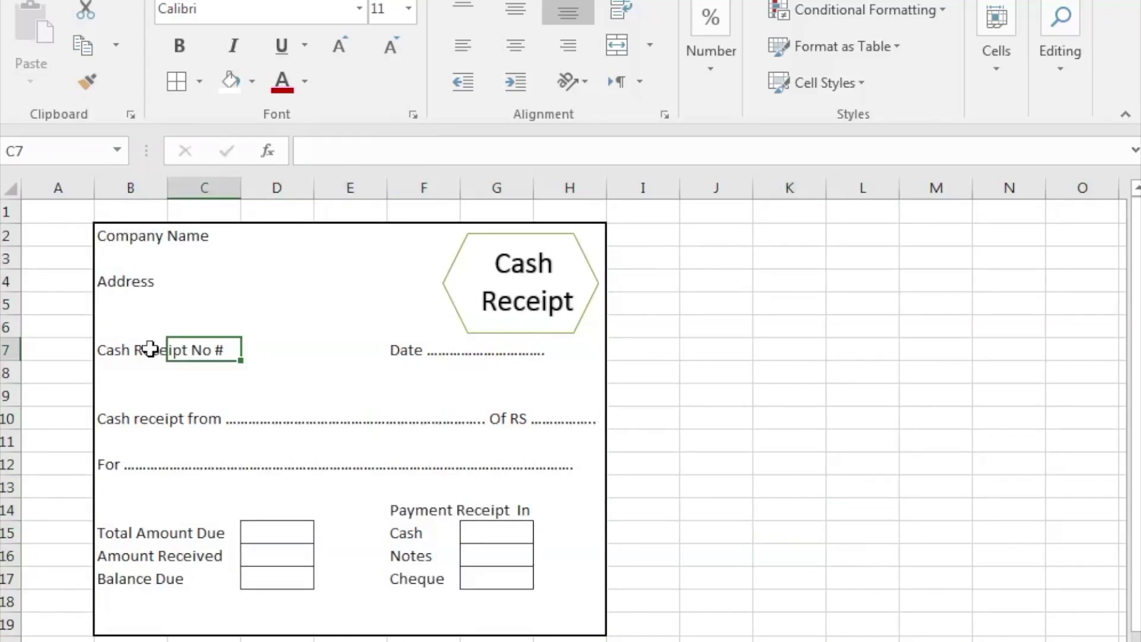
Append a dotted blank after 'Cash Receipt No #' in B7
{"action": "left_click", "coordinate": [153, 349]}
{"action": "left_click", "coordinate": [452, 159]}
{"action": "type", "text": "........."}
{"action": "key", "text": "Return"}
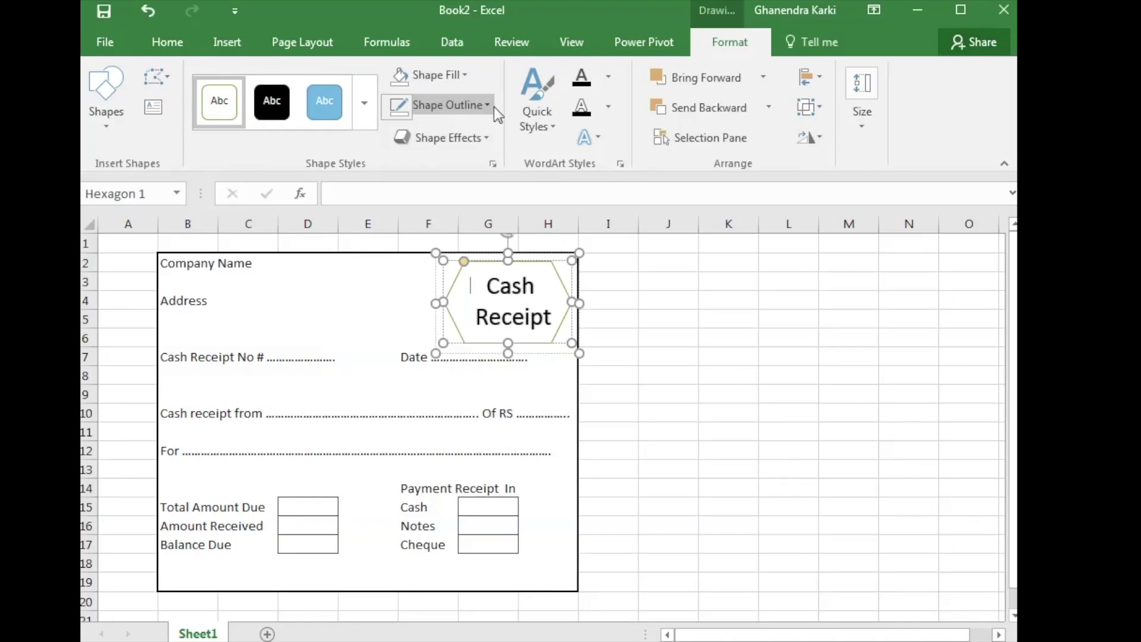
{"action": "left_click", "coordinate": [470, 105]}
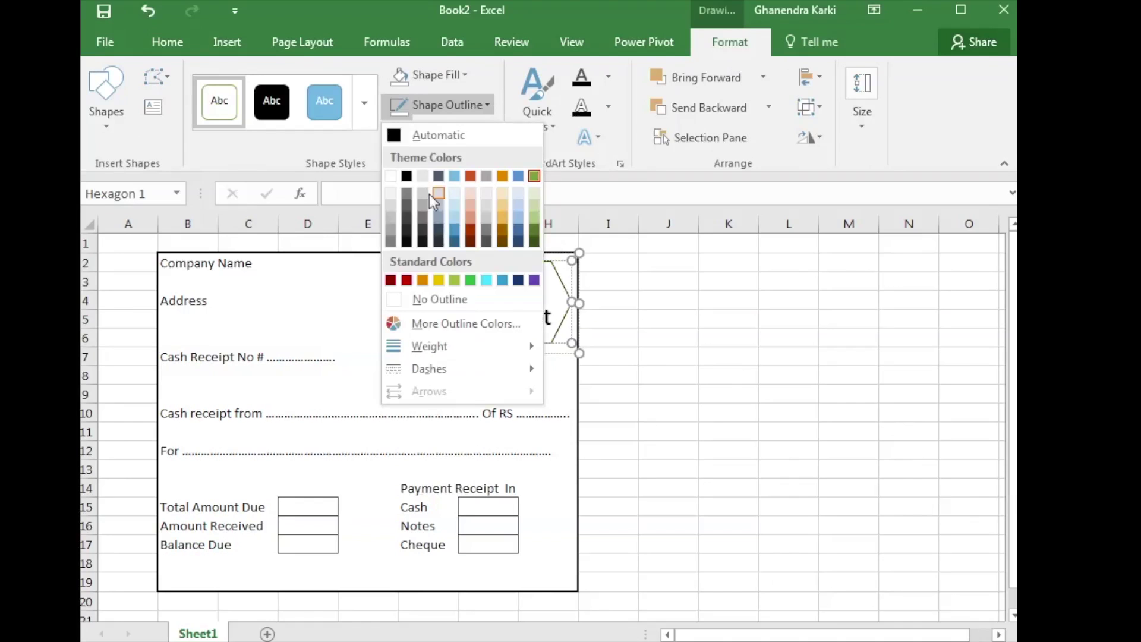
Set the hexagon outline to white, nudge the Cash Receipt title up-right, then select row 19
{"action": "left_click", "coordinate": [391, 175]}
{"action": "left_click", "coordinate": [730, 412]}
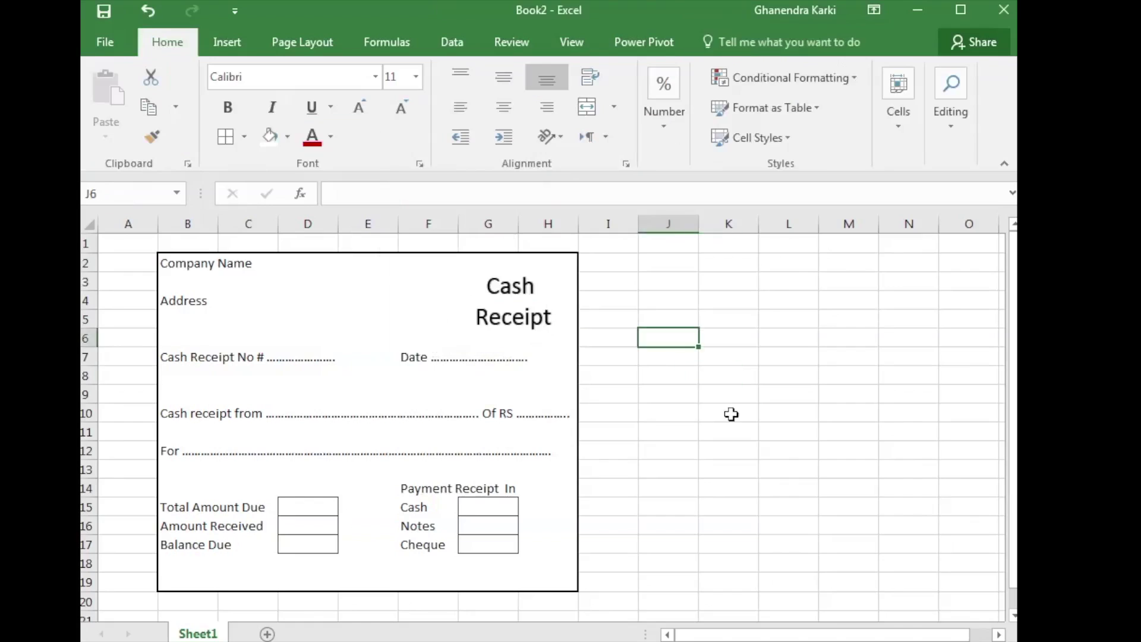
{"action": "left_click", "coordinate": [518, 310]}
{"action": "left_click_drag", "start_coordinate": [536, 264], "coordinate": [546, 254]}
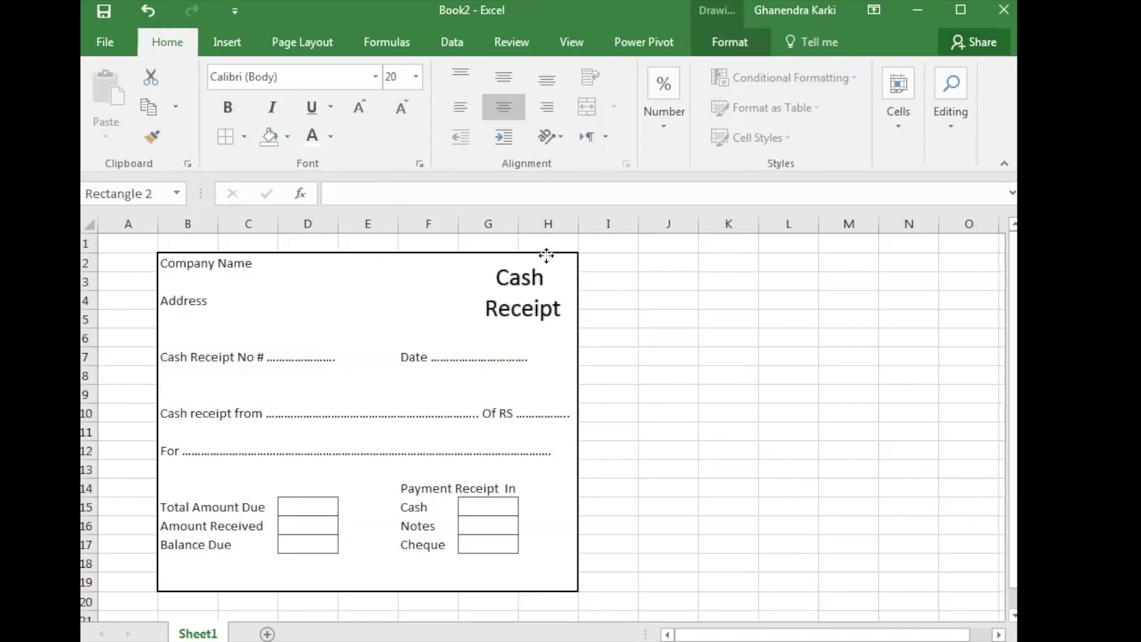
{"action": "left_click", "coordinate": [766, 412]}
{"action": "left_click", "coordinate": [766, 467]}
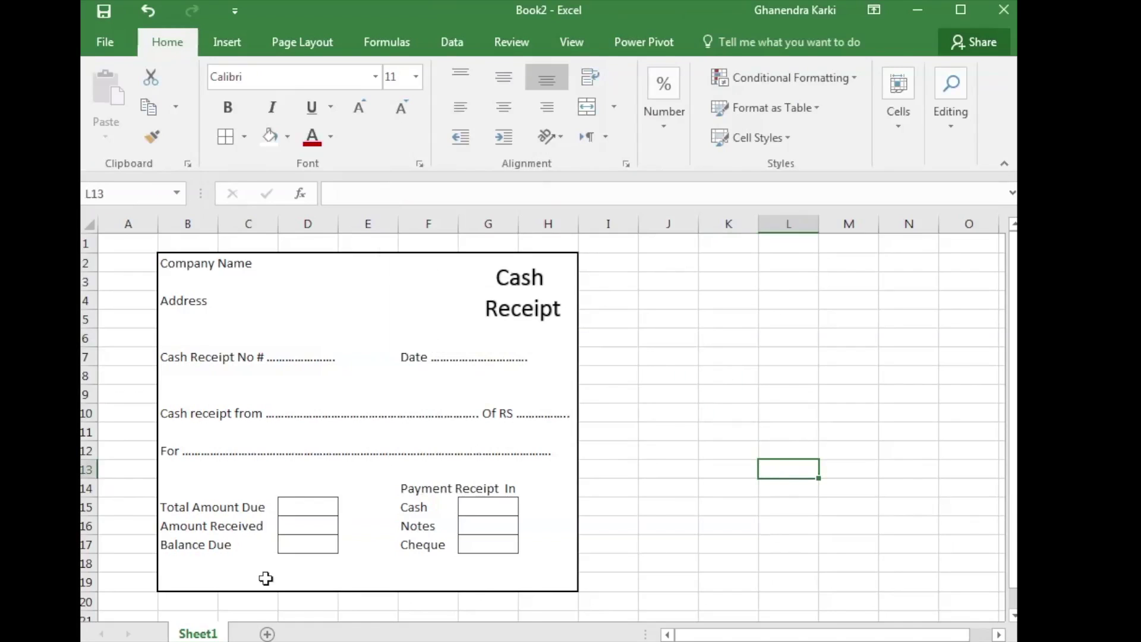
{"action": "left_click", "coordinate": [200, 572]}
{"action": "left_click", "coordinate": [86, 582]}
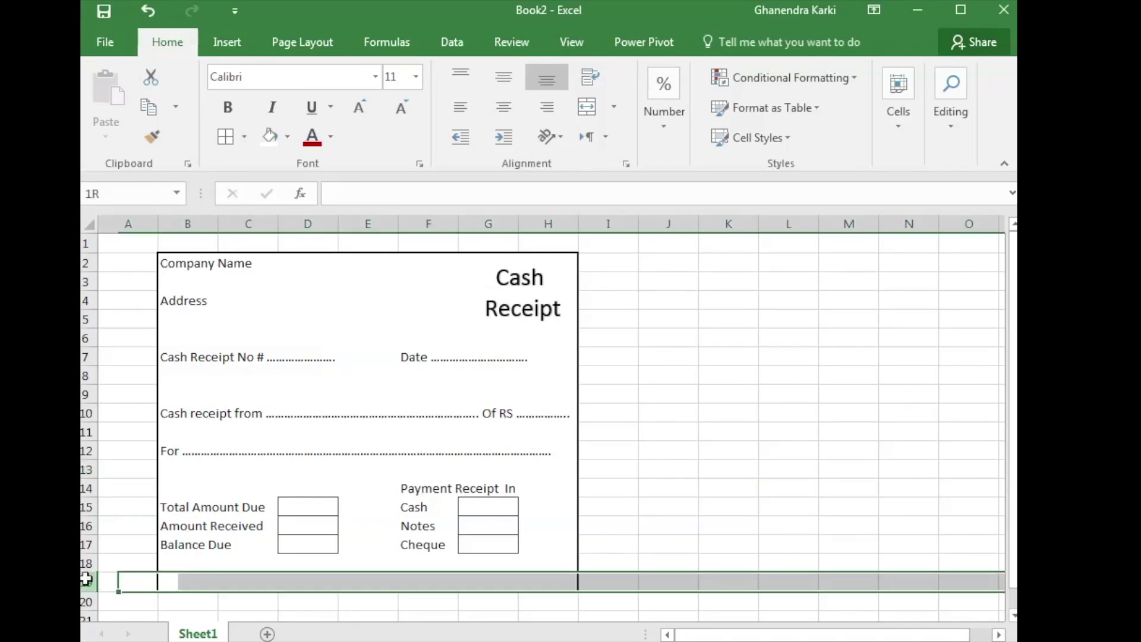
Insert a new row 19 and give C19:G19 a thick bottom border as the signature line
{"action": "key", "text": "ctrl+shift+plus"}
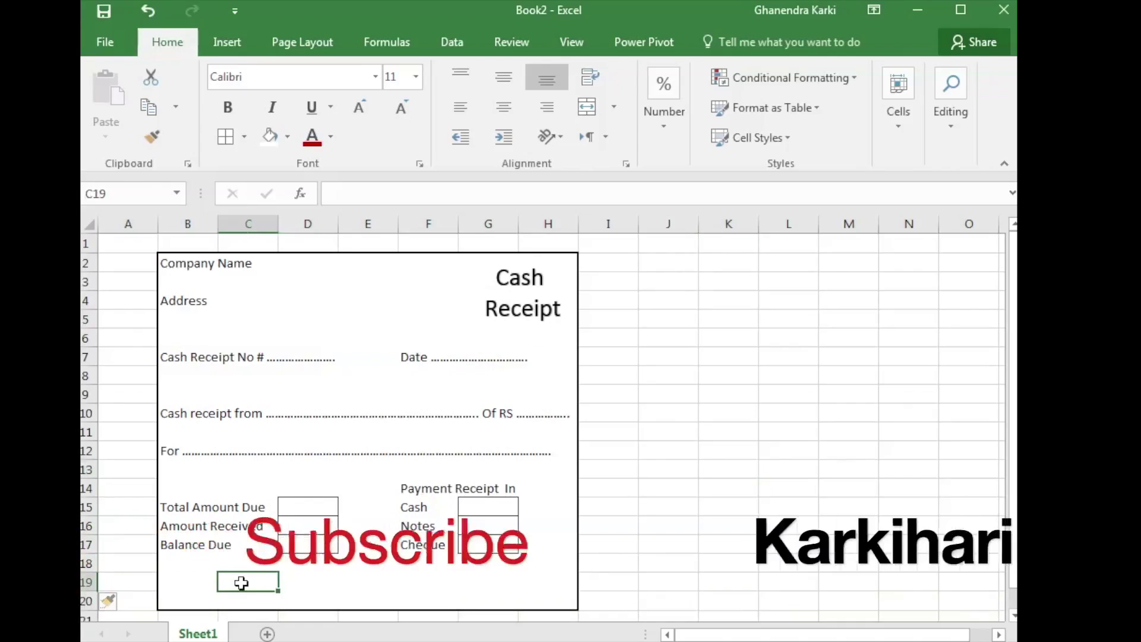
{"action": "left_click_drag", "start_coordinate": [244, 580], "coordinate": [514, 580]}
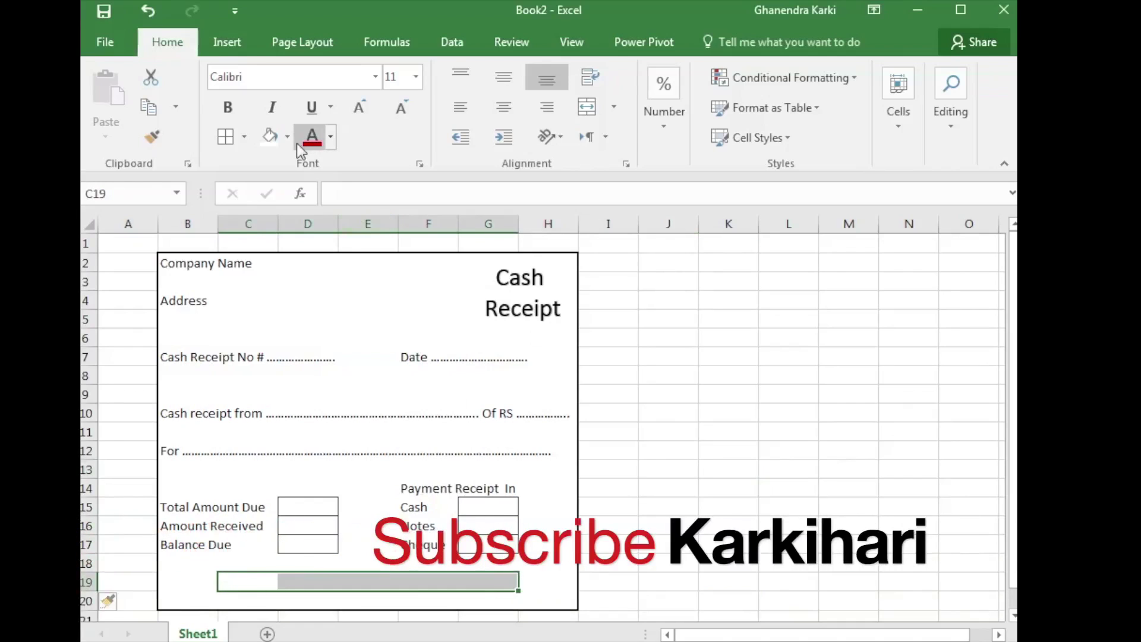
{"action": "left_click", "coordinate": [244, 138]}
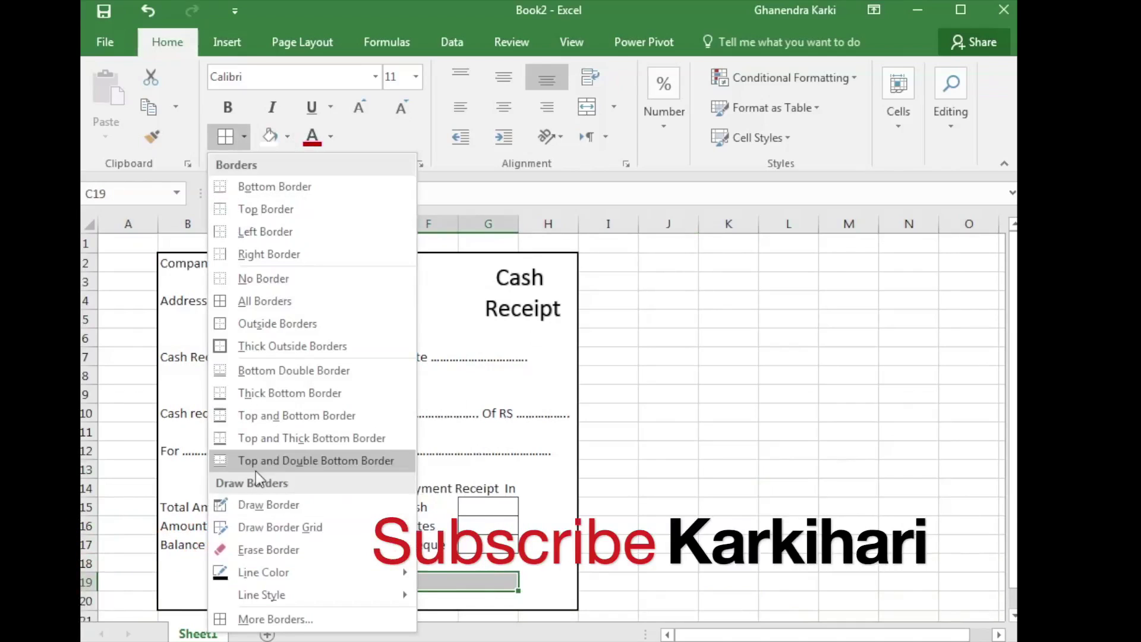
{"action": "left_click", "coordinate": [297, 622]}
{"action": "left_click", "coordinate": [455, 271]}
{"action": "left_click", "coordinate": [499, 331]}
{"action": "left_click", "coordinate": [699, 506]}
{"action": "left_click_drag", "start_coordinate": [728, 526], "coordinate": [818, 529]}
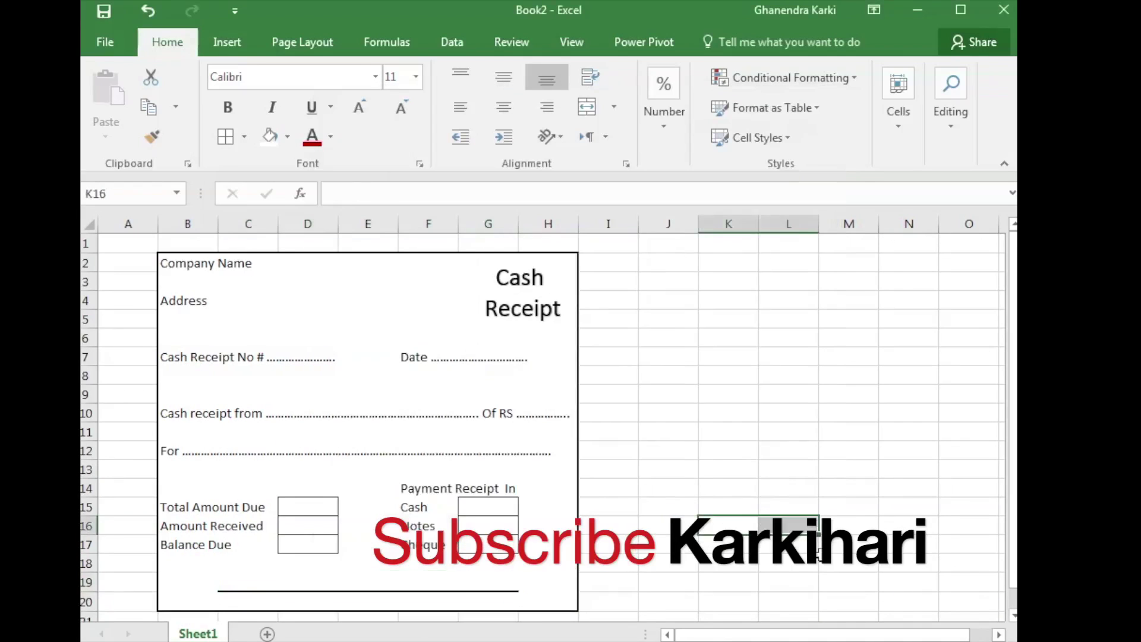
{"action": "left_click", "coordinate": [823, 559]}
{"action": "left_click", "coordinate": [338, 598]}
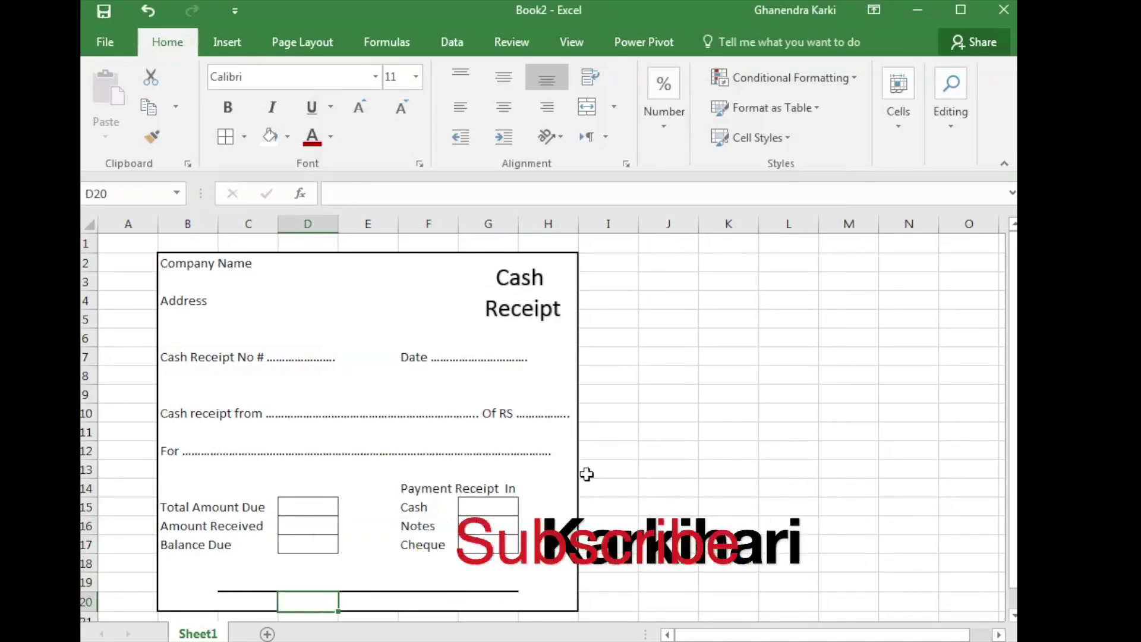
{"action": "left_click", "coordinate": [788, 487]}
Merge and centre C20:G20 and enter 'Signed By' beneath the line
{"action": "left_click_drag", "start_coordinate": [229, 603], "coordinate": [502, 601]}
{"action": "left_click", "coordinate": [592, 110]}
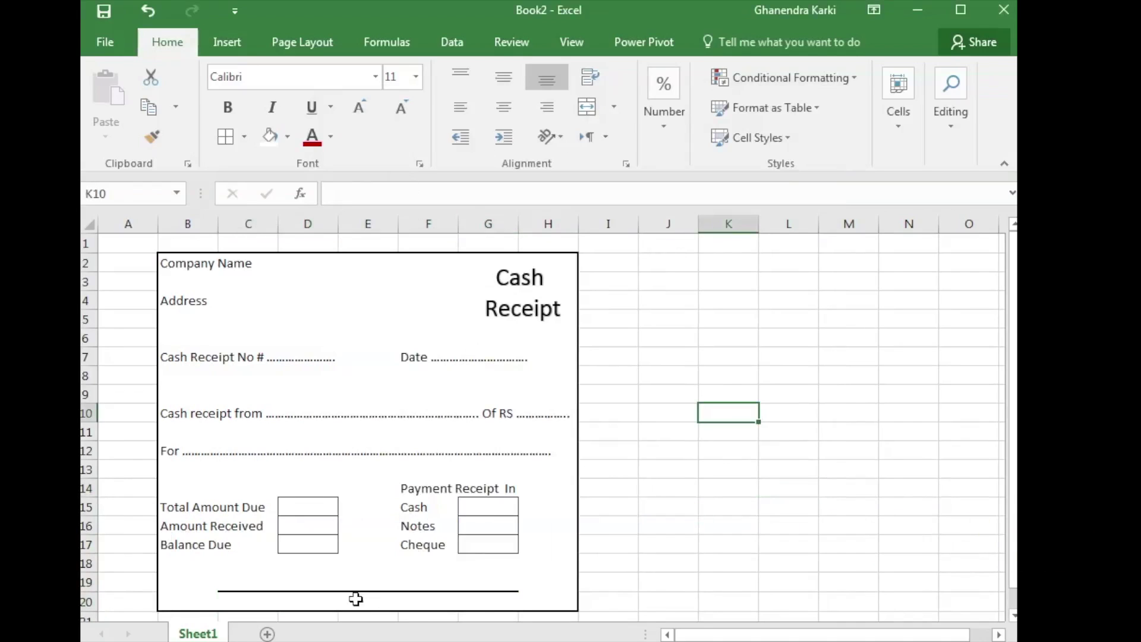
{"action": "type", "text": "Si"}
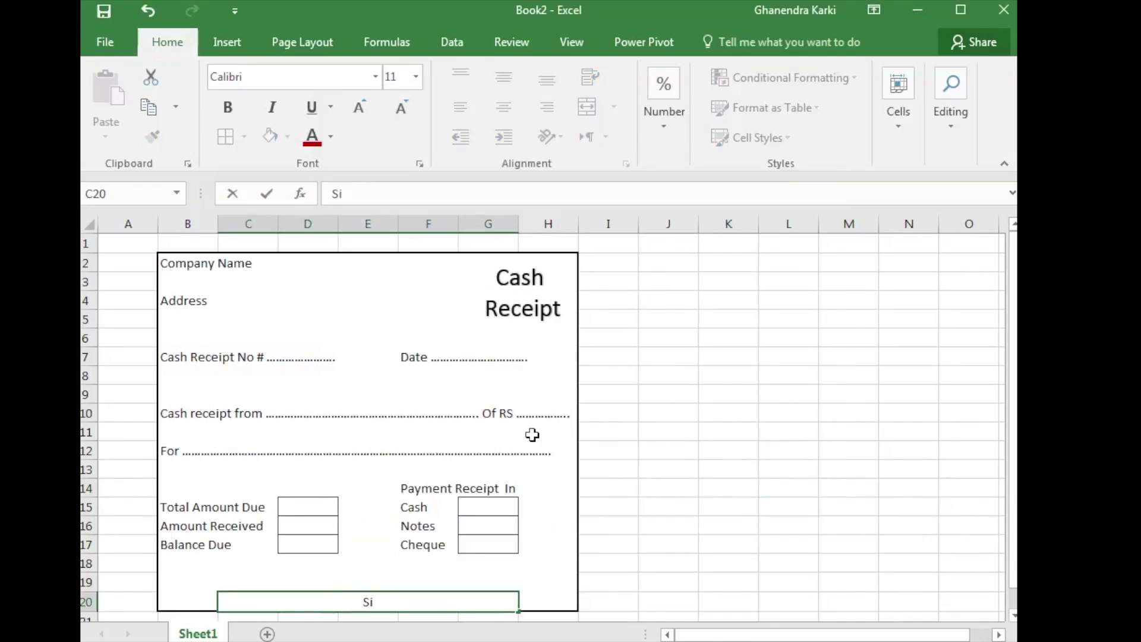
{"action": "type", "text": "gned"}
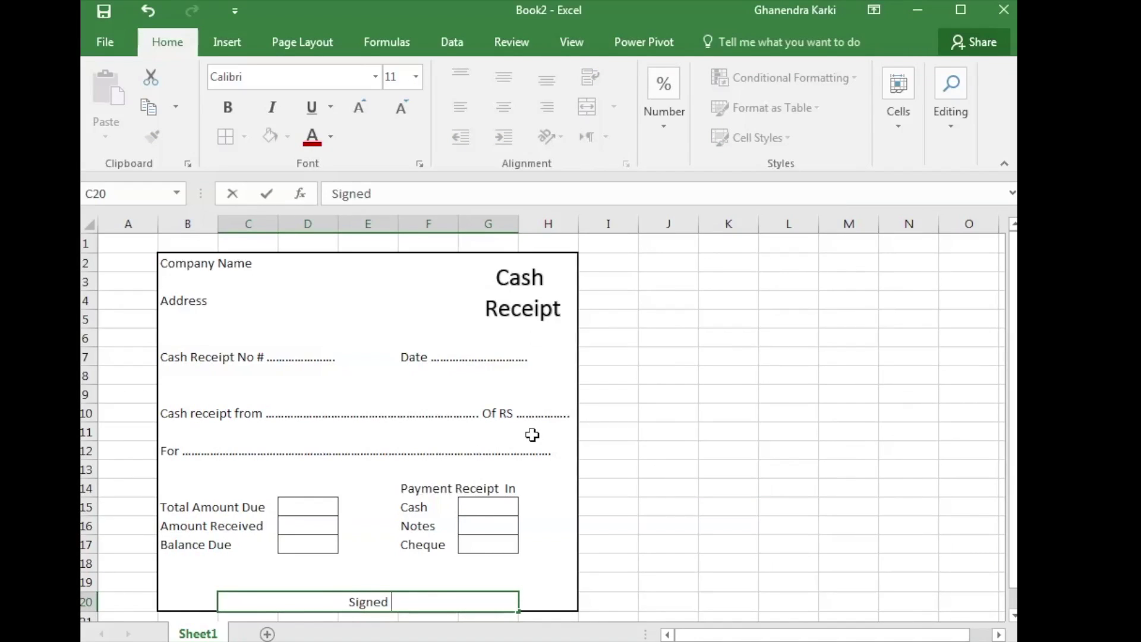
{"action": "type", "text": " By"}
{"action": "key", "text": "Return"}
{"action": "left_click", "coordinate": [826, 466]}
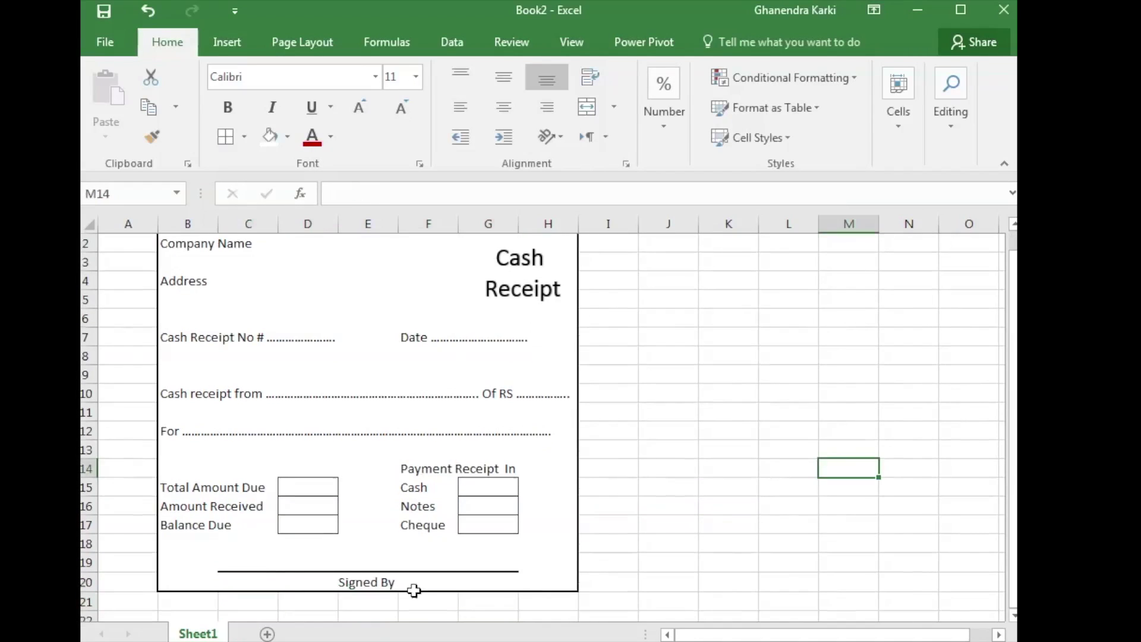
{"action": "left_click", "coordinate": [369, 583]}
Bold the Signed By label and fill the entire sheet white to hide gridlines
{"action": "left_click", "coordinate": [227, 107]}
{"action": "left_click", "coordinate": [878, 490]}
{"action": "scroll", "coordinate": [833, 525], "scroll_direction": "up", "scroll_amount": 1}
{"action": "left_click", "coordinate": [89, 223]}
{"action": "left_click", "coordinate": [269, 136]}
{"action": "left_click", "coordinate": [752, 432]}
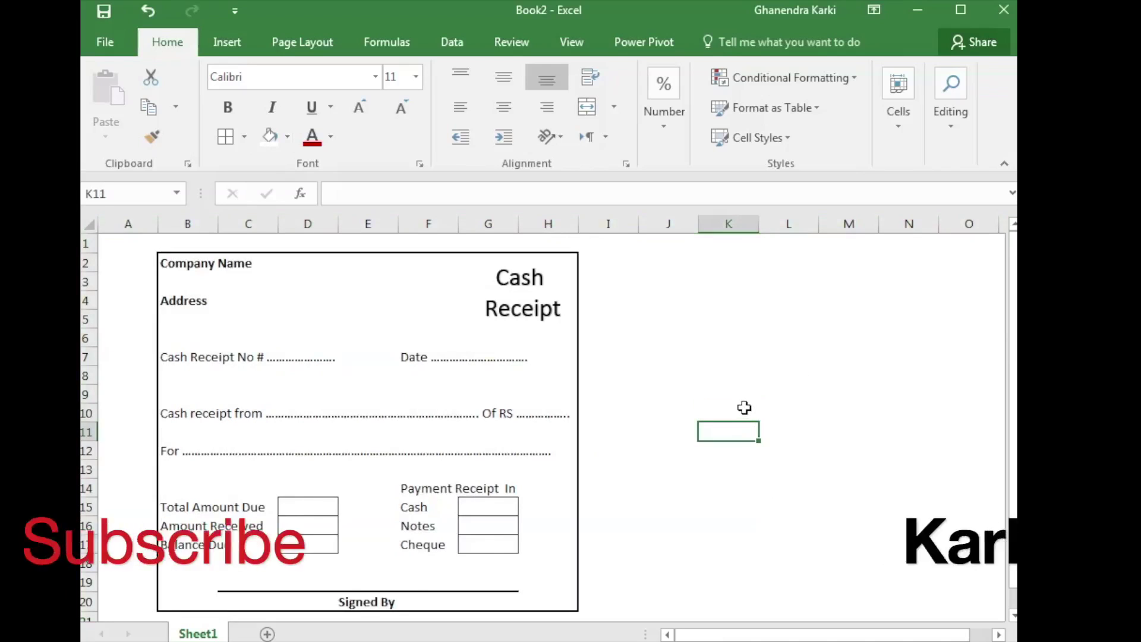
{"action": "left_click", "coordinate": [743, 410]}
Indent the B7:B13 labels, then remove the indent so they stay left-aligned
{"action": "left_click_drag", "start_coordinate": [179, 358], "coordinate": [189, 472]}
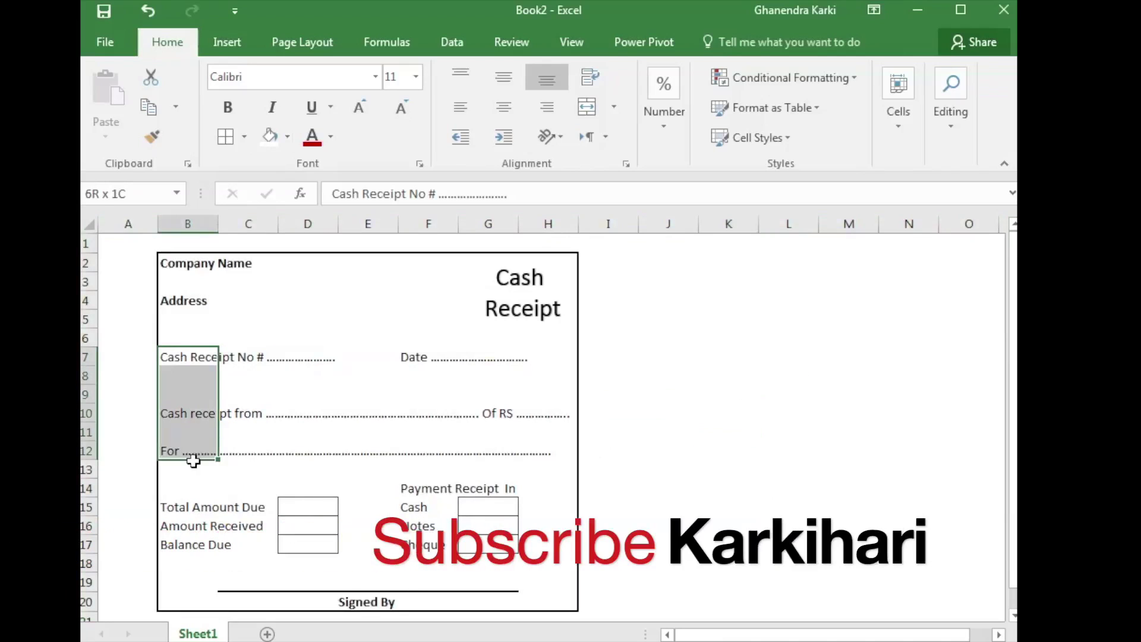
{"action": "left_click", "coordinate": [497, 137]}
{"action": "left_click", "coordinate": [461, 137]}
{"action": "left_click", "coordinate": [791, 469]}
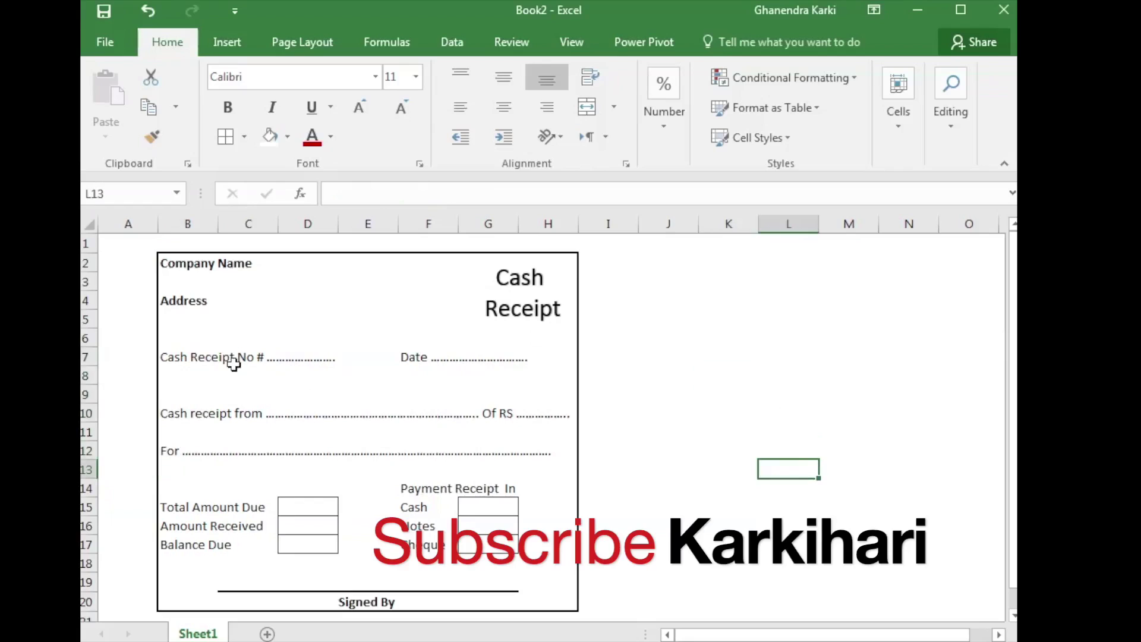
{"action": "left_click", "coordinate": [268, 358]}
{"action": "left_click", "coordinate": [443, 358]}
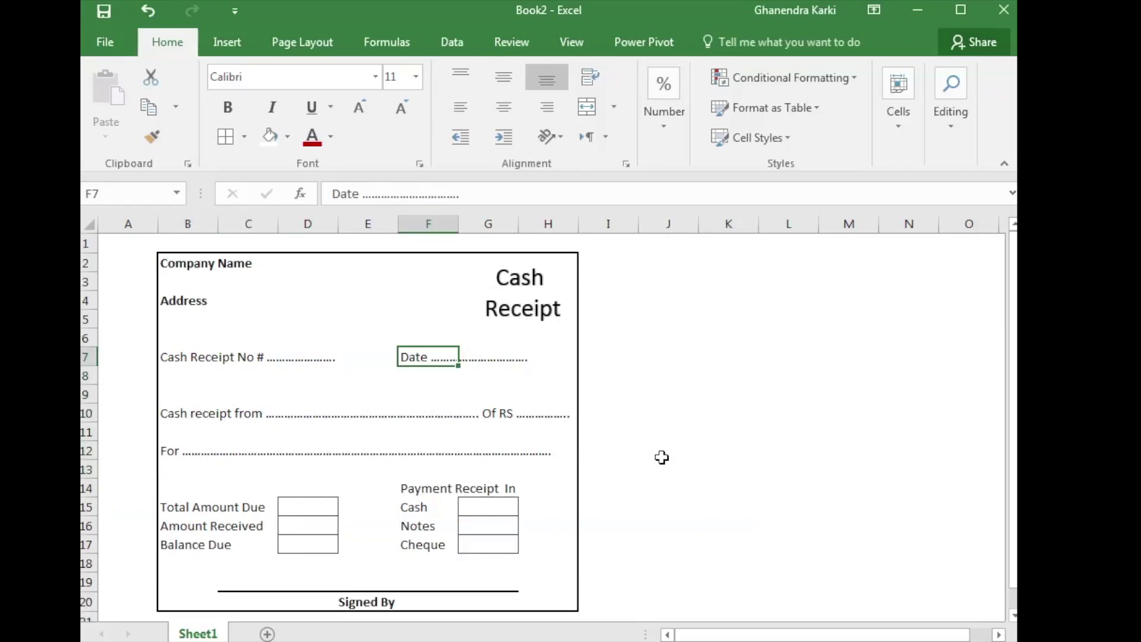
{"action": "left_click", "coordinate": [707, 452]}
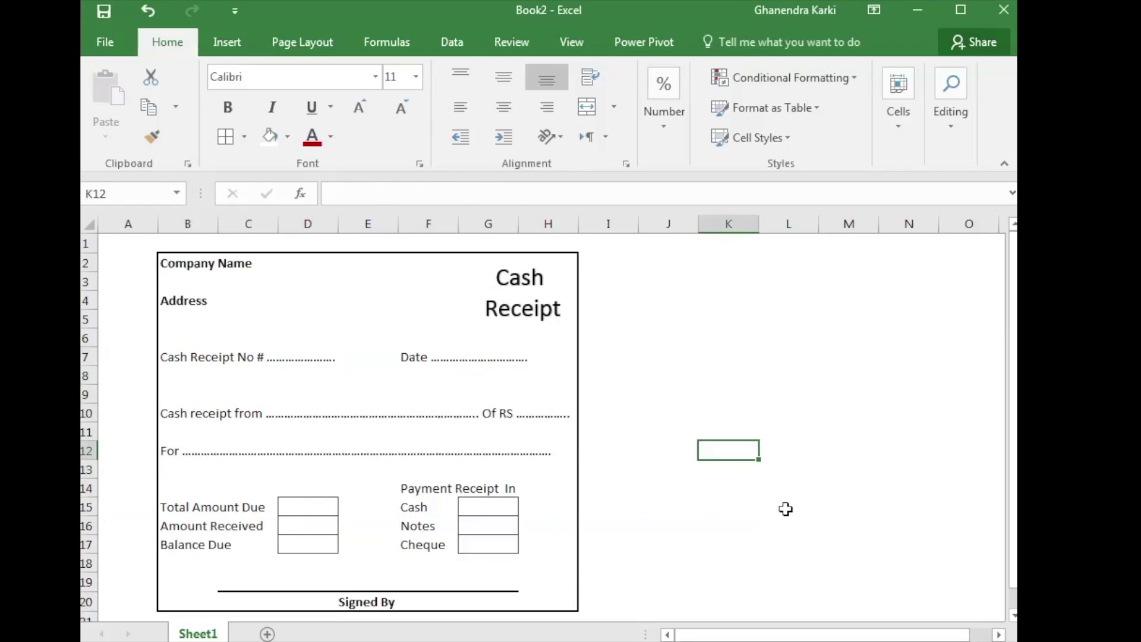